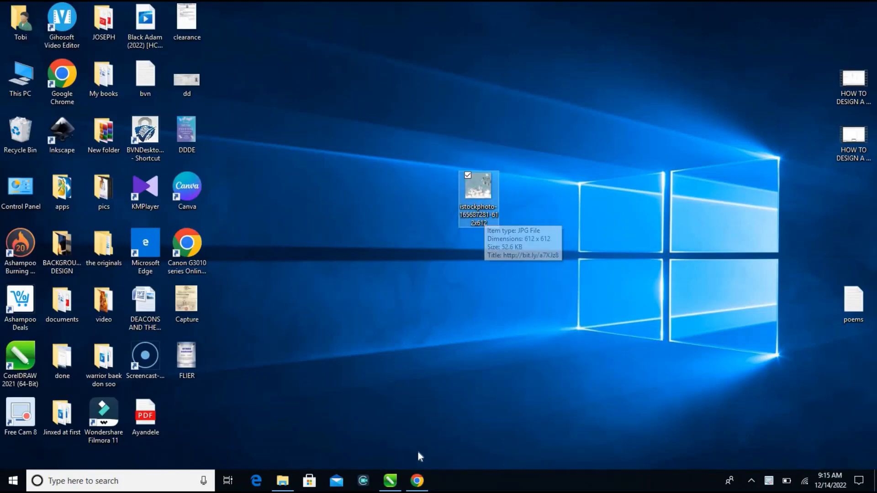
{"action": "left_click", "coordinate": [391, 481]}
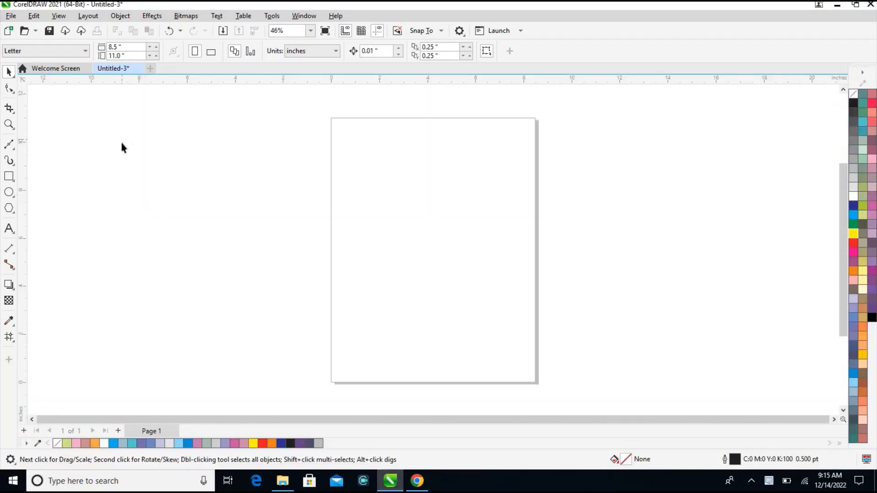
{"action": "left_click", "coordinate": [11, 18]}
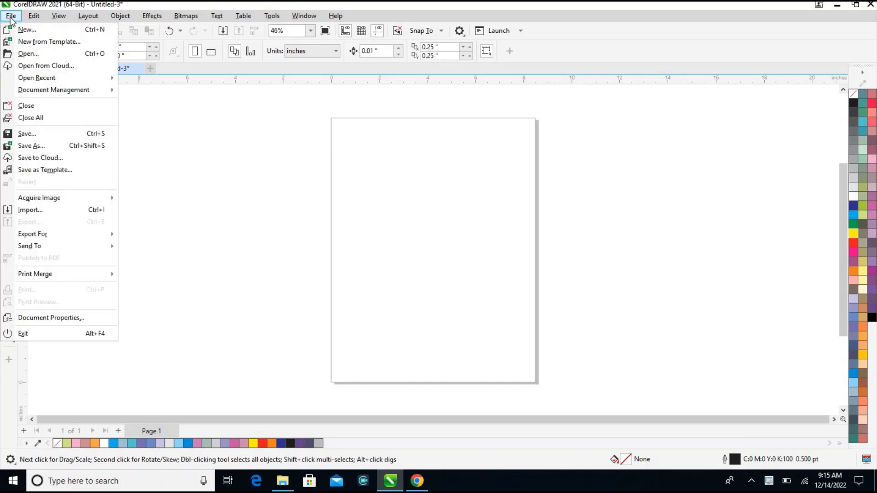
{"action": "left_click", "coordinate": [44, 209]}
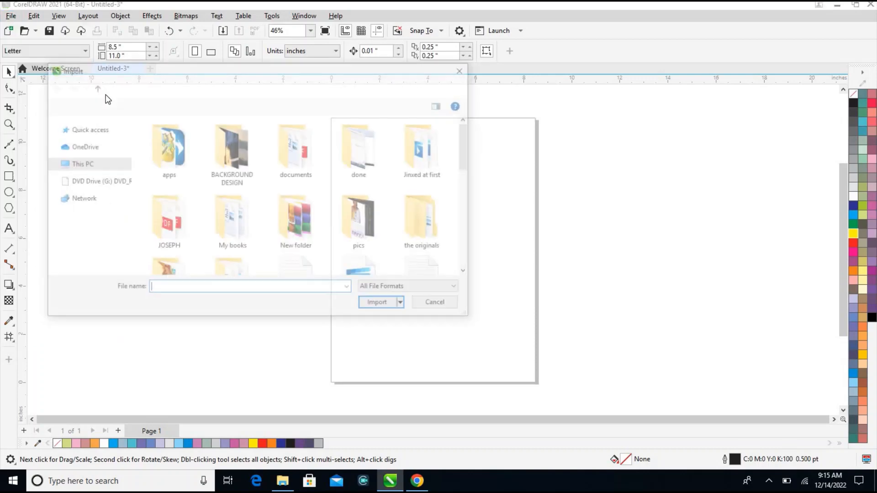
{"action": "scroll", "coordinate": [275, 162], "scroll_direction": "down", "scroll_amount": 5}
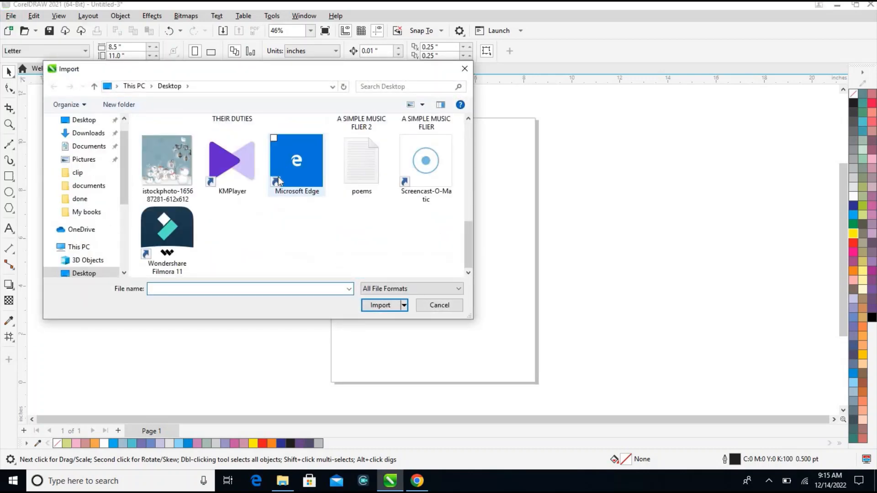
{"action": "double_click", "coordinate": [173, 170]}
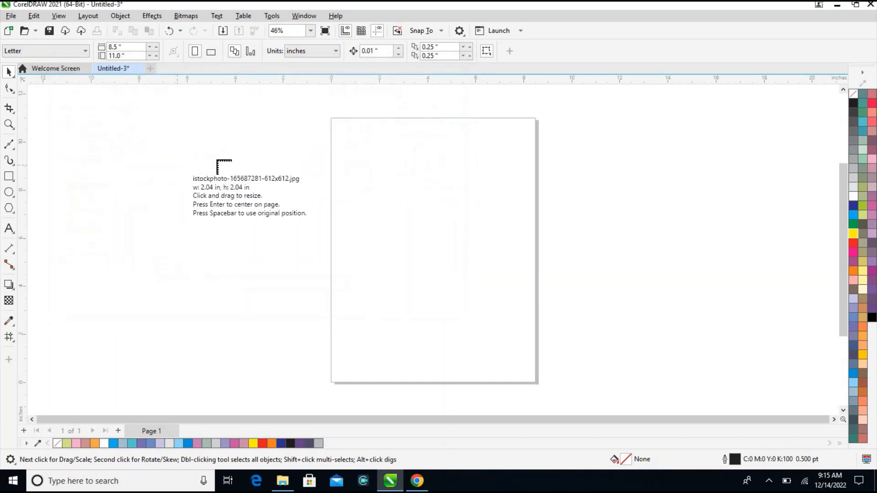
{"action": "left_click_drag", "start_coordinate": [176, 143], "coordinate": [624, 365]}
Move the snowmen image over the upper part of the page and stretch its width to about 10.49 inches
{"action": "left_click_drag", "start_coordinate": [283, 283], "coordinate": [422, 257]}
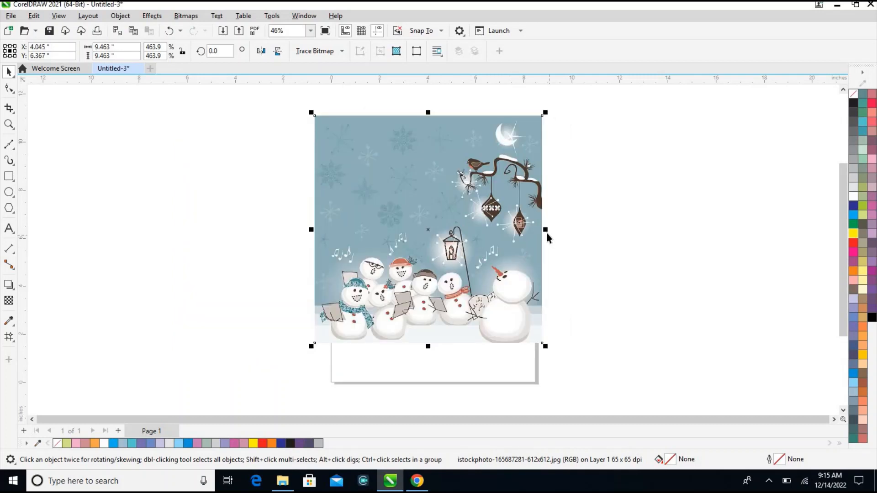
{"action": "left_click_drag", "start_coordinate": [546, 230], "coordinate": [574, 235]}
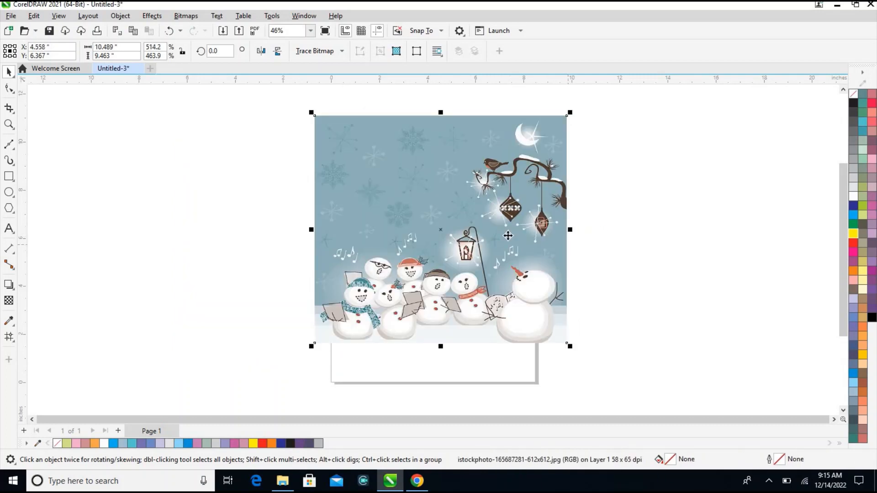
{"action": "left_click", "coordinate": [171, 219]}
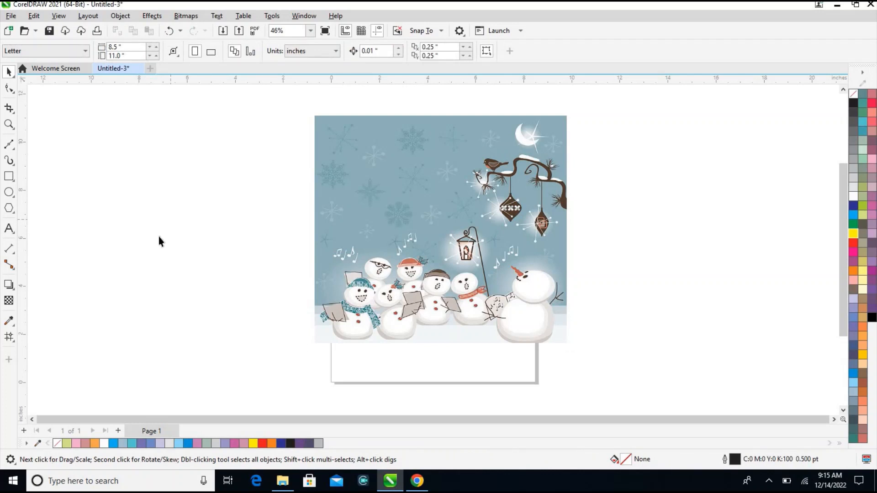
Add the artistic text "HQWORDS MINISTRY" and place it near the top centre of the snowmen image
{"action": "left_click", "coordinate": [9, 228]}
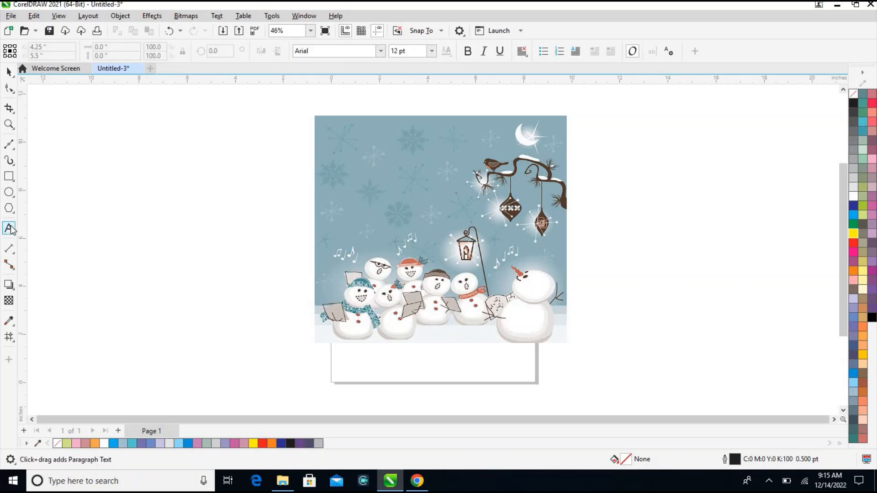
{"action": "left_click", "coordinate": [85, 155]}
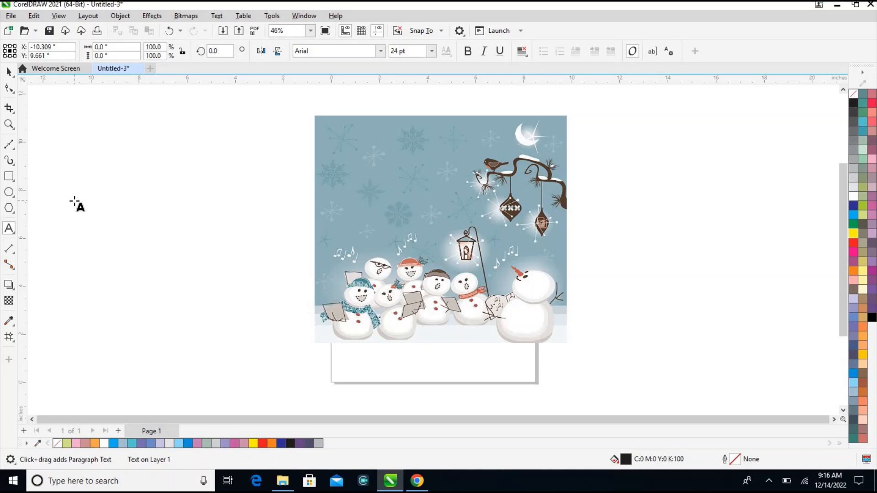
{"action": "type", "text": "HQE"}
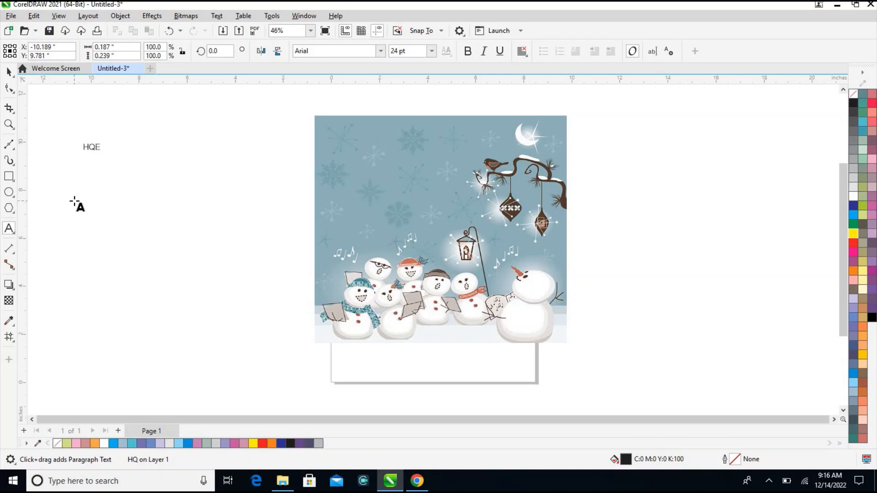
{"action": "key", "text": "BackSpace"}
{"action": "type", "text": "WORDS MINISTRY"}
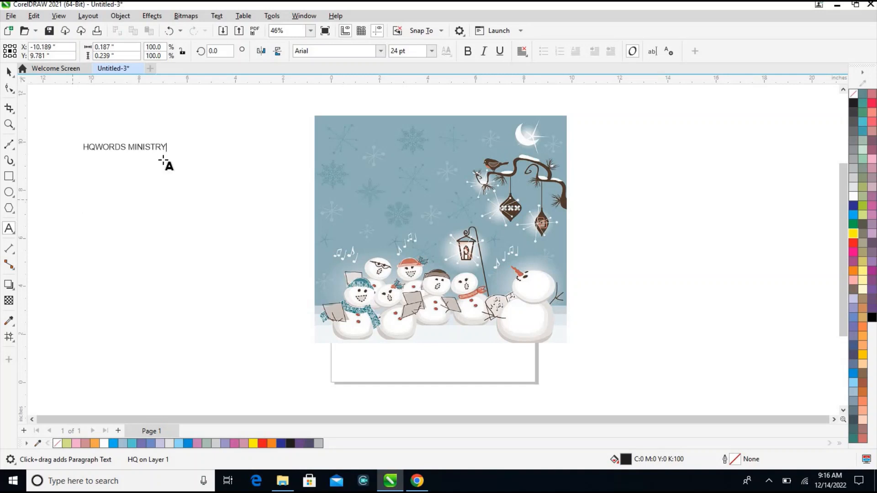
{"action": "key", "text": "ctrl+space"}
{"action": "left_click", "coordinate": [9, 73]}
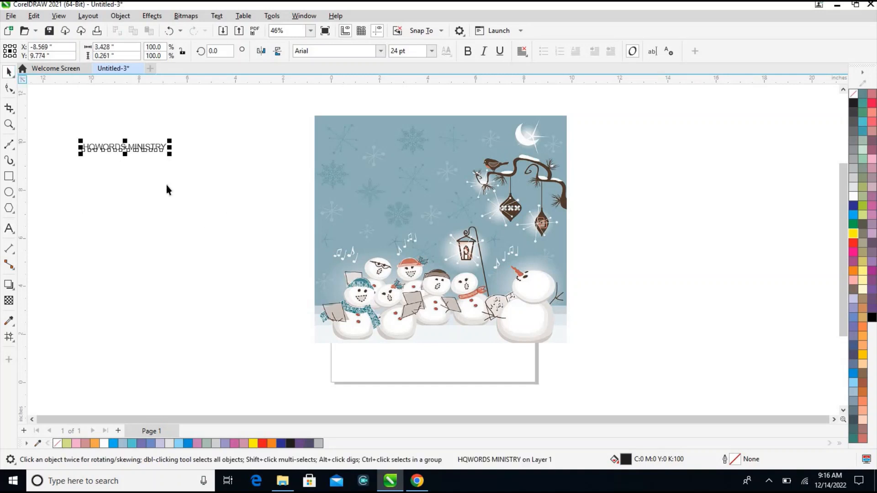
{"action": "left_click_drag", "start_coordinate": [156, 147], "coordinate": [427, 133]}
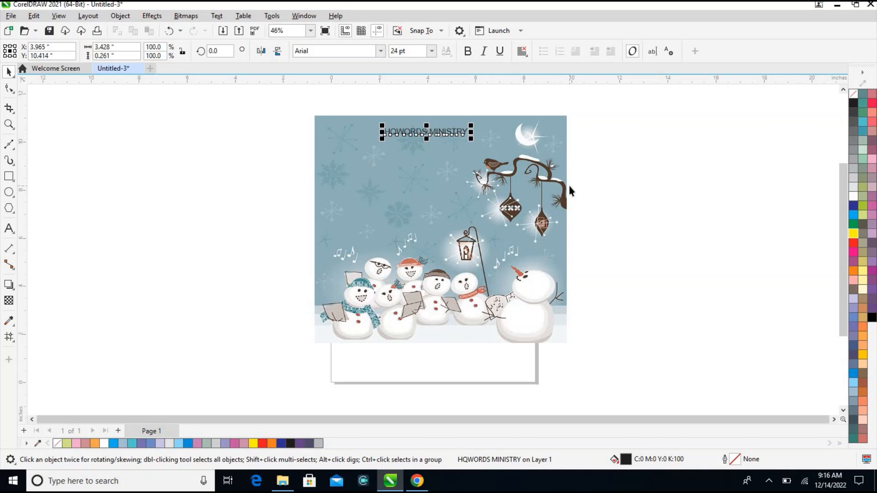
Fill the HQWORDS MINISTRY heading with white and set its font to Bernard MT Condensed
{"action": "left_click", "coordinate": [853, 197]}
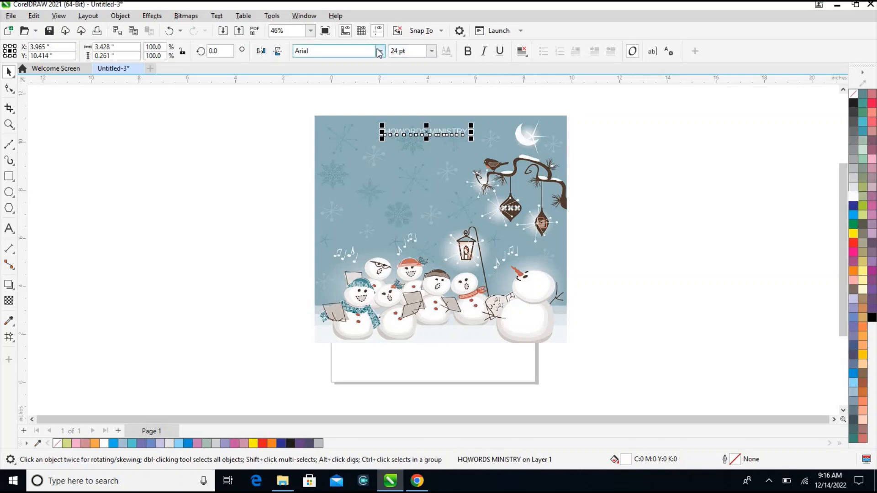
{"action": "left_click", "coordinate": [338, 50]}
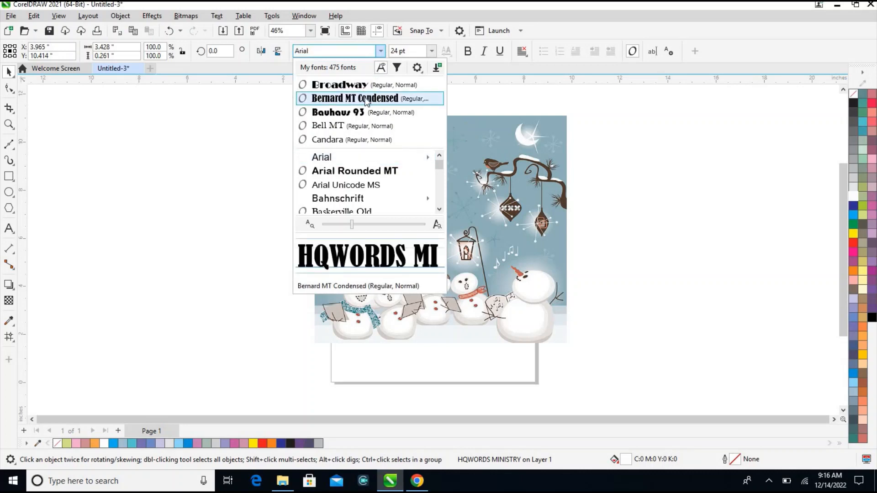
{"action": "left_click", "coordinate": [366, 99]}
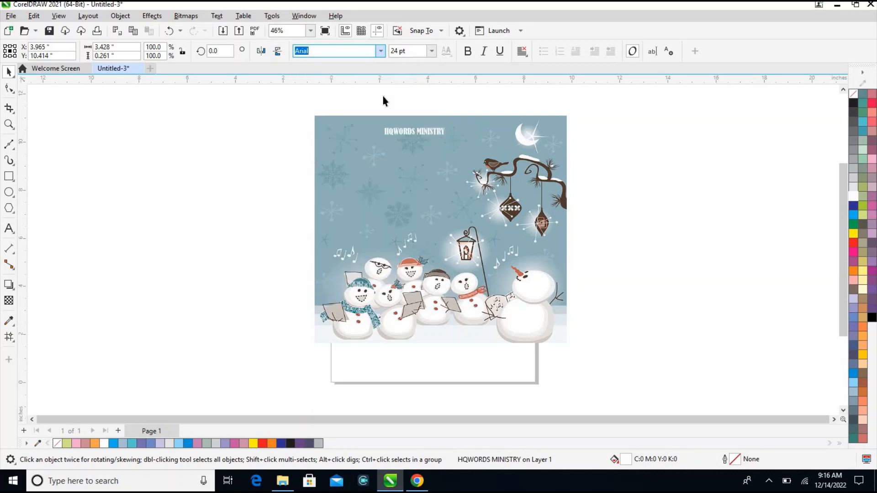
{"action": "left_click", "coordinate": [464, 94]}
{"action": "left_click", "coordinate": [431, 130]}
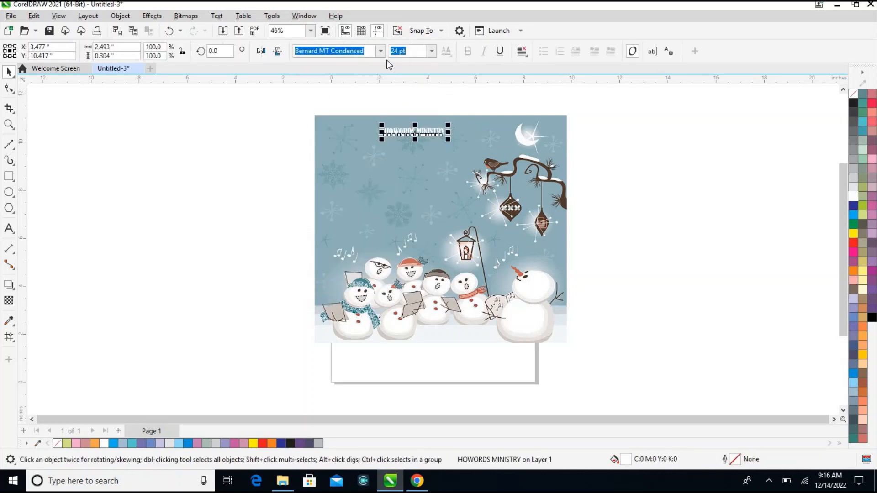
Set the HQWORDS MINISTRY heading's font size to 36 pt
{"action": "left_click", "coordinate": [432, 51]}
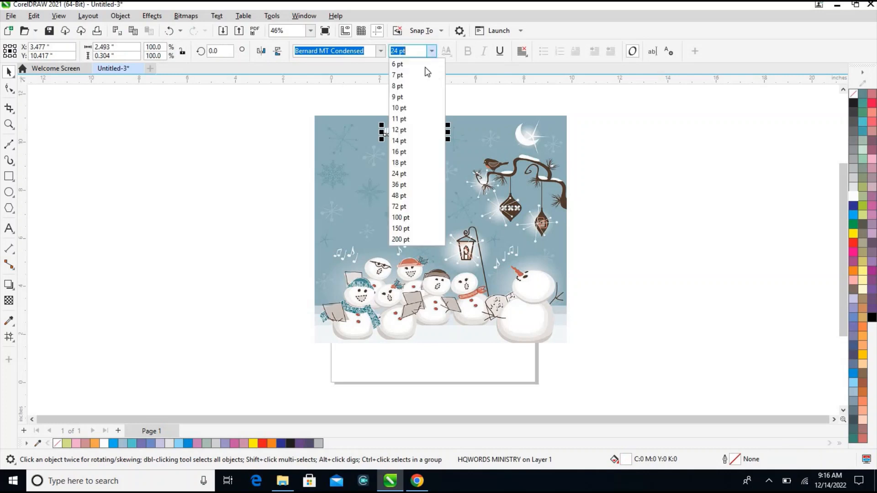
{"action": "left_click", "coordinate": [411, 184]}
{"action": "left_click", "coordinate": [624, 154]}
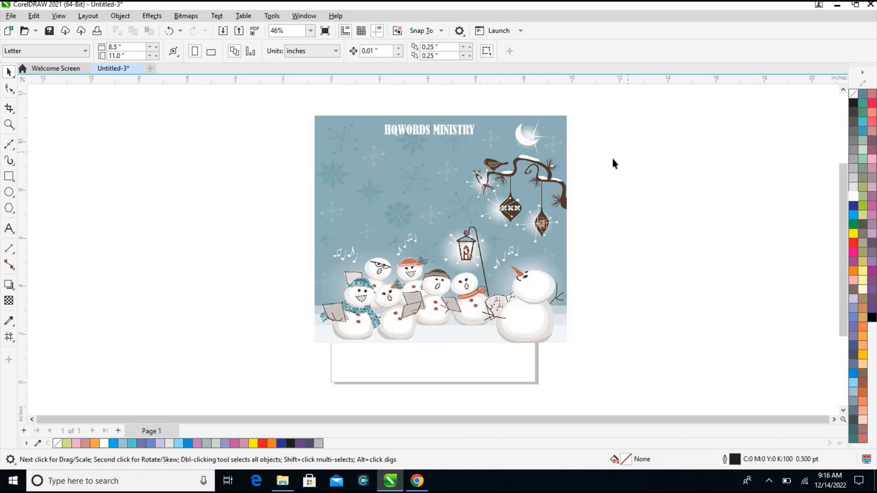
Add the artistic text "Christmas" in the blank area outside the page beside the snowmen image
{"action": "left_click", "coordinate": [9, 226]}
{"action": "left_click", "coordinate": [183, 185]}
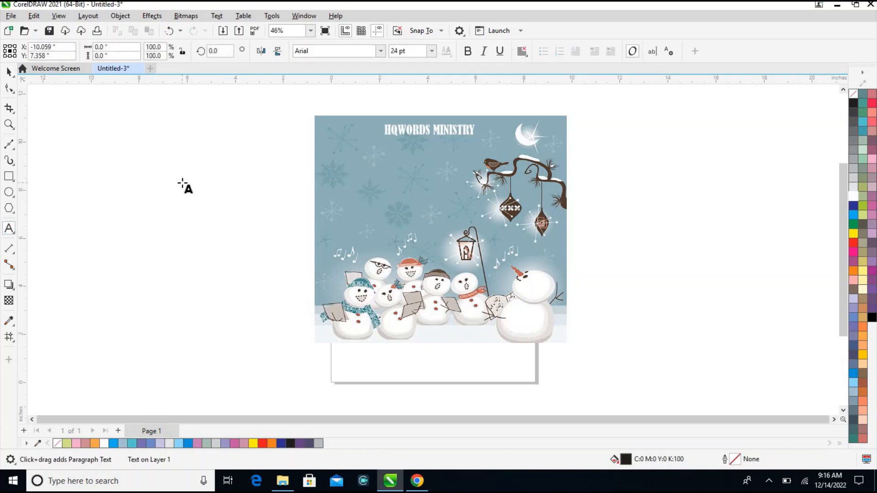
{"action": "type", "text": "CHRISMAS"}
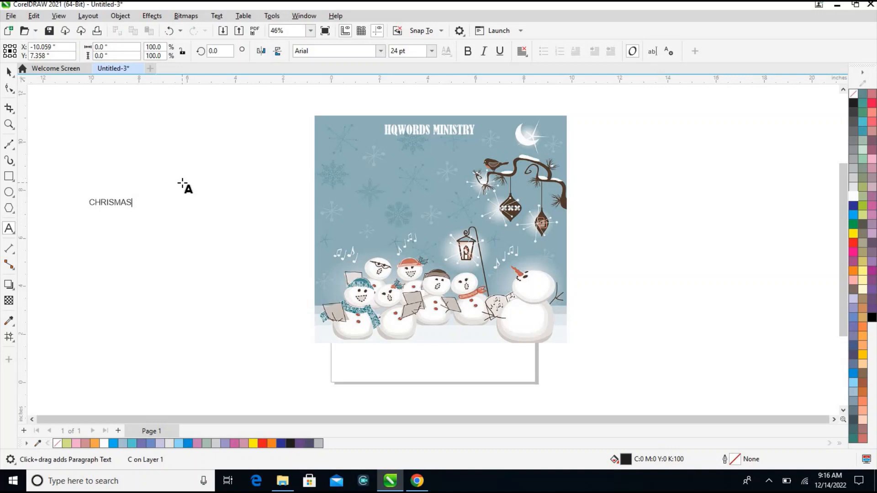
{"action": "key", "text": "BackSpace"}
{"action": "key", "text": "BackSpace"}
{"action": "key", "text": "BackSpace"}
{"action": "key", "text": "BackSpace"}
{"action": "key", "text": "BackSpace"}
{"action": "key", "text": "BackSpace"}
{"action": "key", "text": "BackSpace"}
{"action": "key", "text": "BackSpace"}
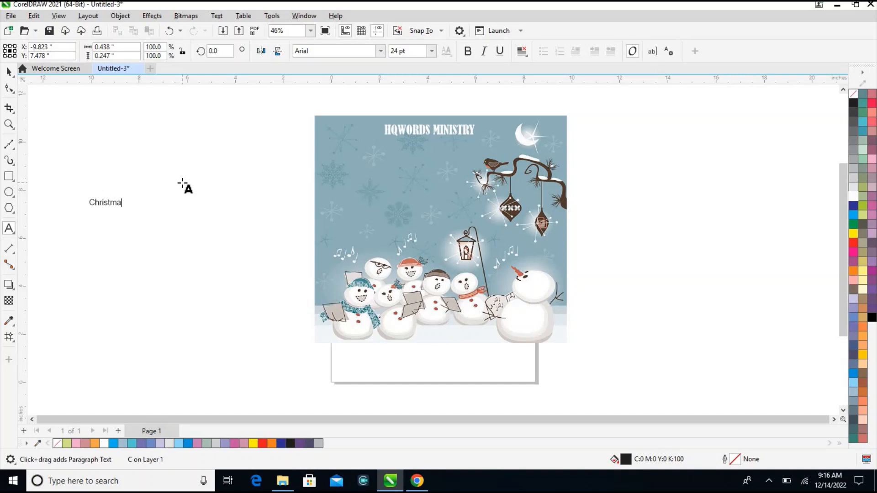
{"action": "left_click", "coordinate": [9, 72]}
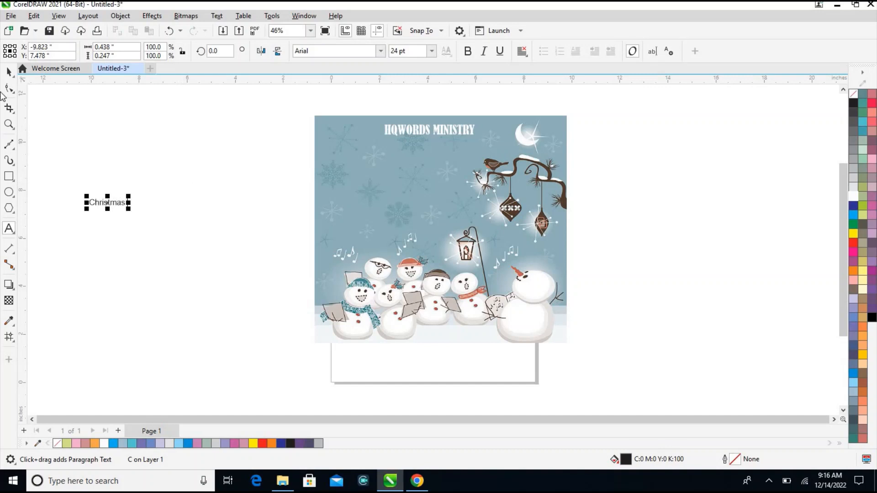
Preview fonts on the "Christmas" text and set its font to Curlz MT
{"action": "left_click", "coordinate": [381, 51]}
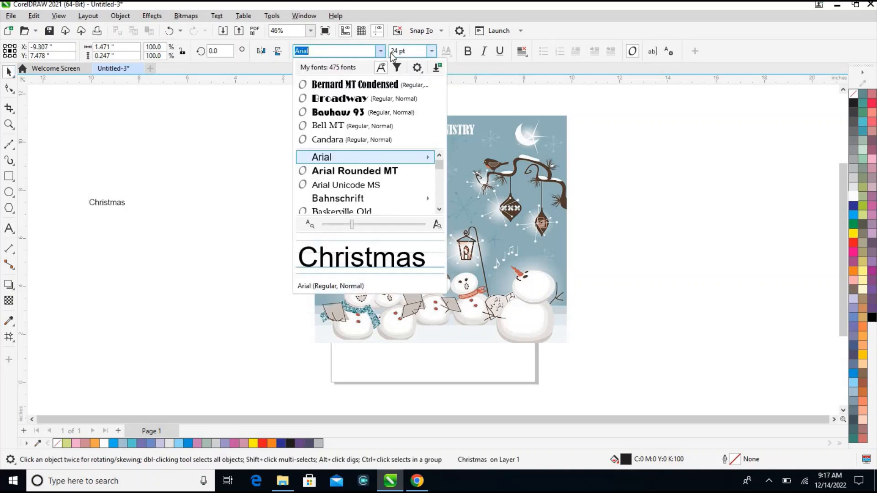
{"action": "key", "text": "Down"}
{"action": "key", "text": "Down"}
{"action": "key", "text": "Down"}
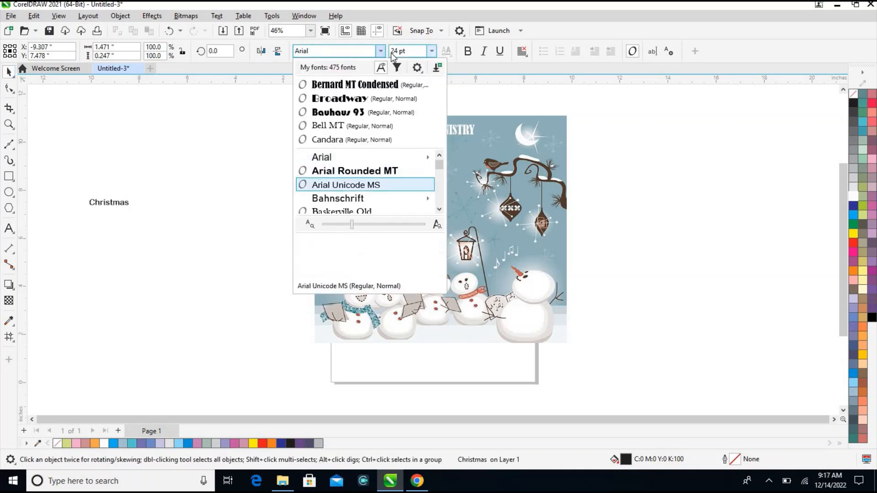
{"action": "key", "text": "Down"}
{"action": "key", "text": "Down"}
{"action": "key", "text": "Down"}
{"action": "key", "text": "Down"}
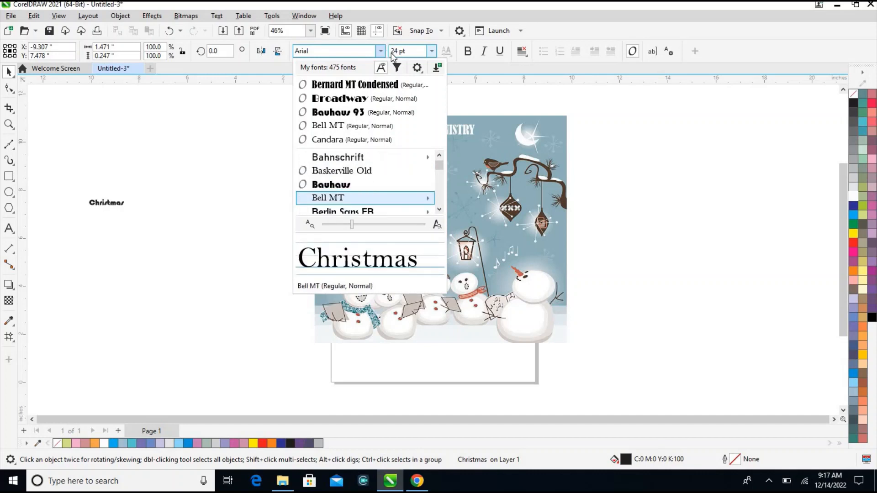
{"action": "key", "text": "Down"}
{"action": "key", "text": "Down"}
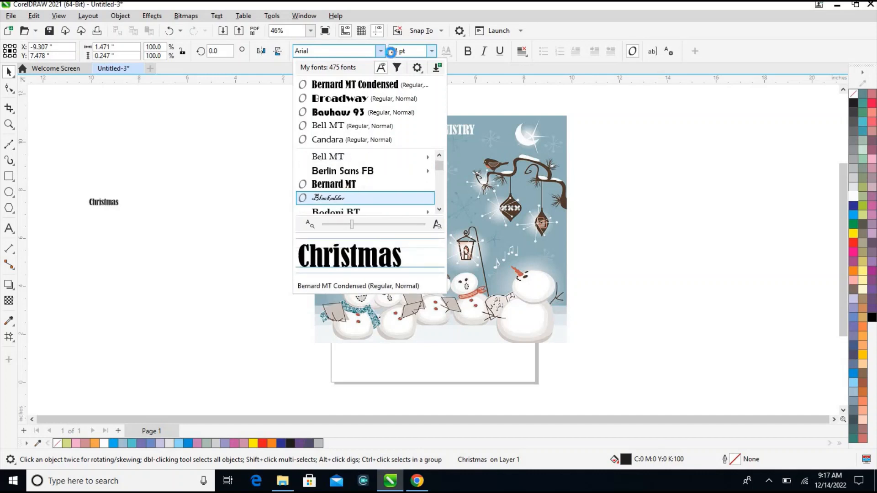
{"action": "key", "text": "Down"}
{"action": "key", "text": "Down"}
{"action": "key", "text": "Down"}
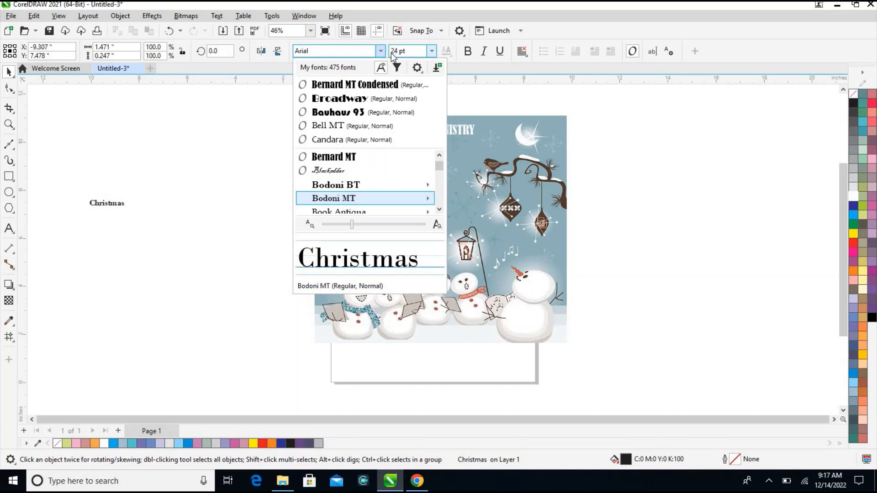
{"action": "key", "text": "Down"}
{"action": "key", "text": "Down"}
{"action": "key", "text": "Down"}
{"action": "key", "text": "Down"}
{"action": "key", "text": "Down"}
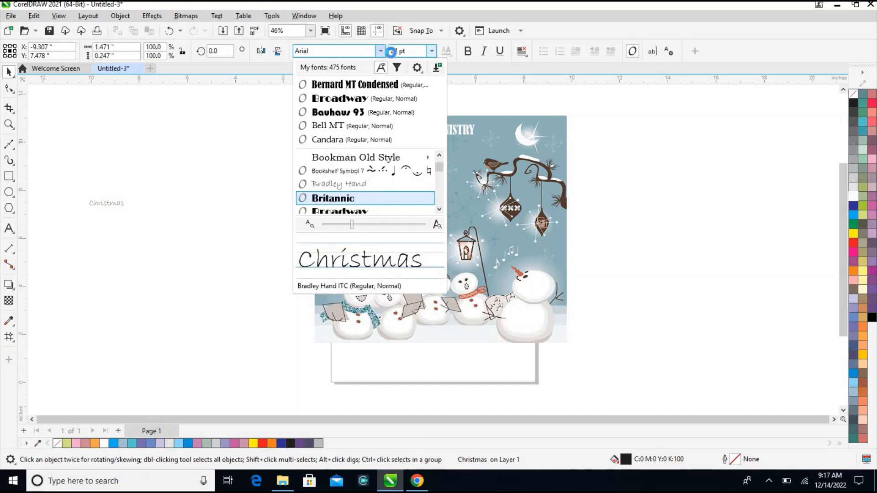
{"action": "key", "text": "Down"}
{"action": "key", "text": "Down"}
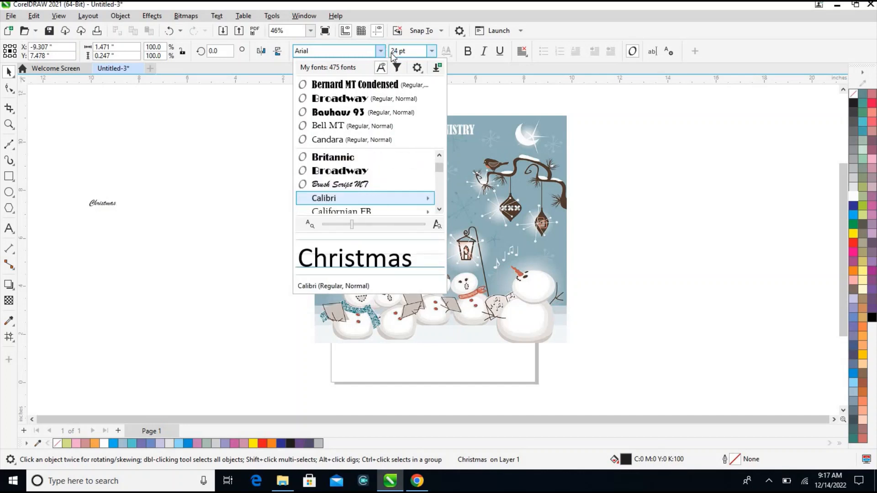
{"action": "key", "text": "Down"}
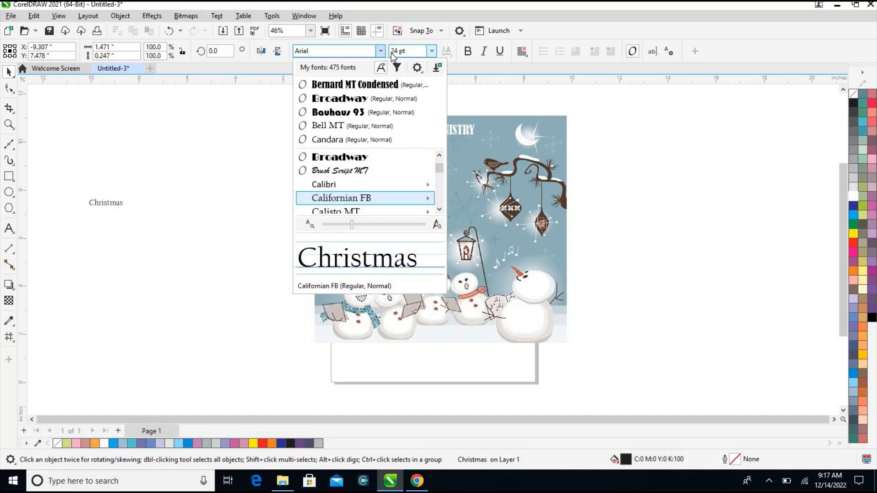
{"action": "key", "text": "Down"}
{"action": "key", "text": "Down"}
{"action": "key", "text": "Down"}
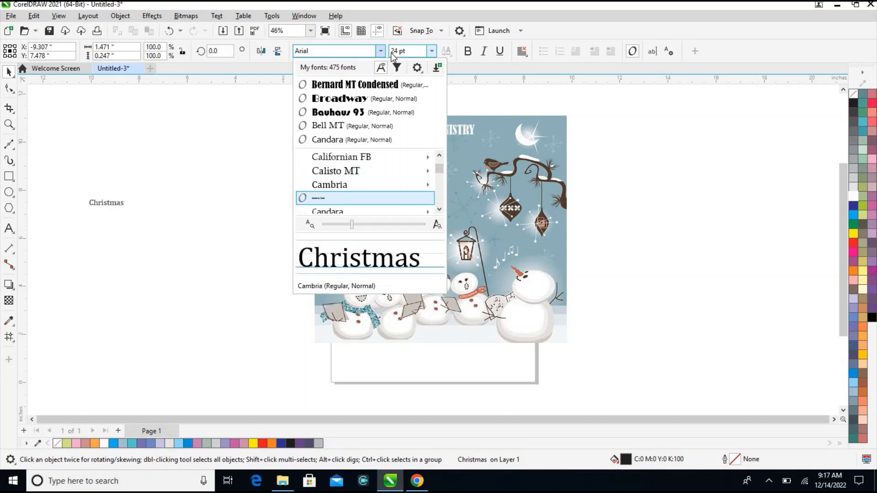
{"action": "key", "text": "Down"}
{"action": "key", "text": "Down"}
{"action": "key", "text": "Down"}
{"action": "key", "text": "Down"}
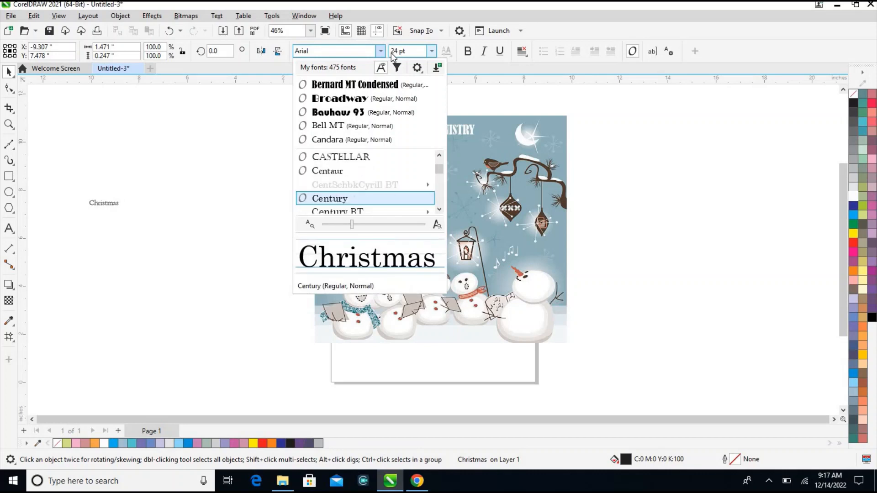
{"action": "key", "text": "Down"}
{"action": "key", "text": "Down"}
{"action": "key", "text": "Down"}
{"action": "key", "text": "Down"}
{"action": "key", "text": "Down"}
{"action": "key", "text": "Down"}
{"action": "key", "text": "Down"}
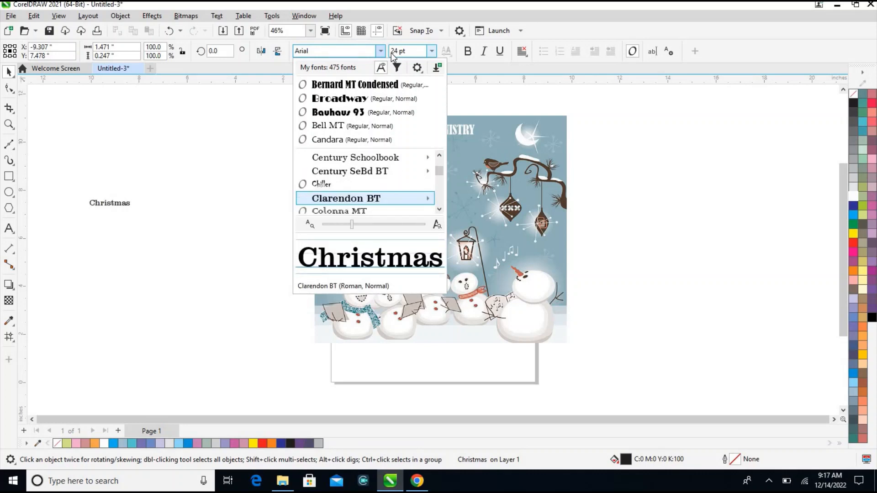
{"action": "key", "text": "Up"}
{"action": "key", "text": "Down"}
{"action": "key", "text": "Down"}
{"action": "key", "text": "Down"}
{"action": "key", "text": "Down"}
{"action": "key", "text": "Down"}
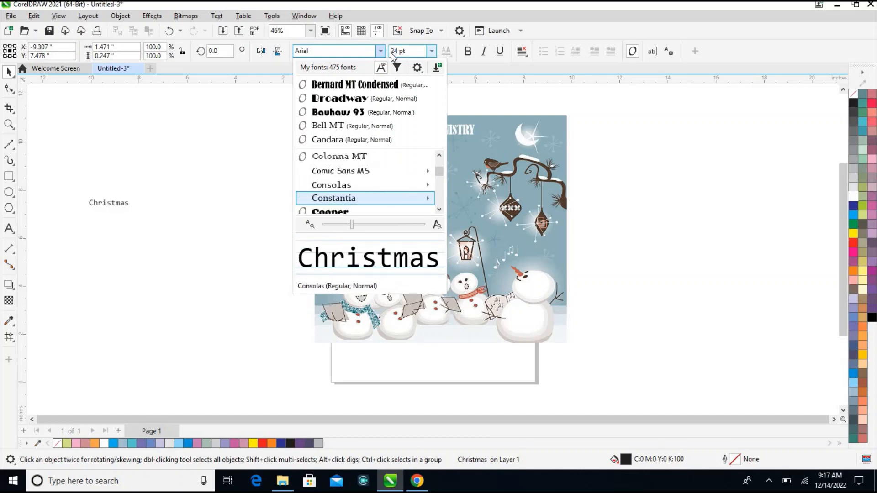
{"action": "key", "text": "Down"}
{"action": "key", "text": "Down"}
{"action": "key", "text": "Down"}
{"action": "key", "text": "Down"}
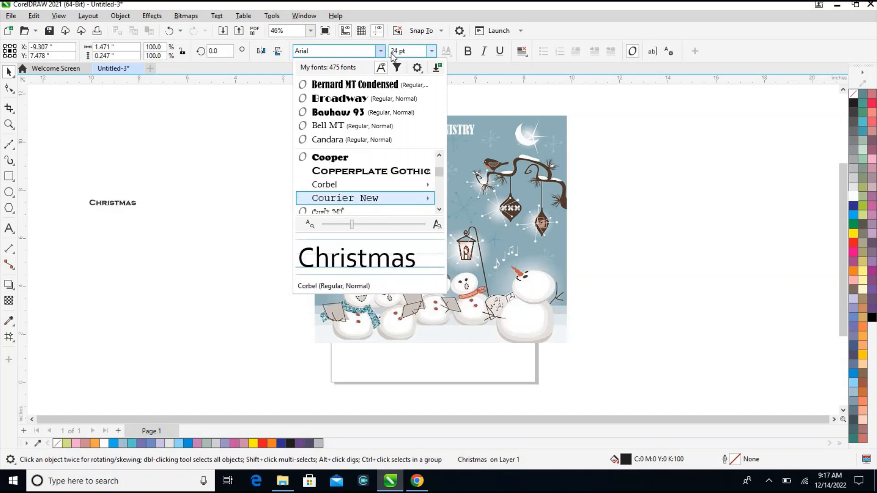
{"action": "key", "text": "Down"}
{"action": "key", "text": "Down"}
{"action": "key", "text": "Up"}
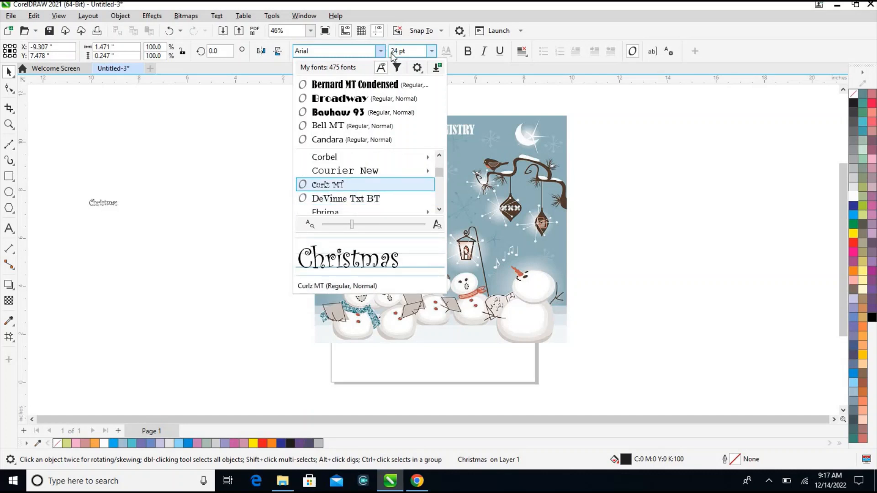
{"action": "key", "text": "Return"}
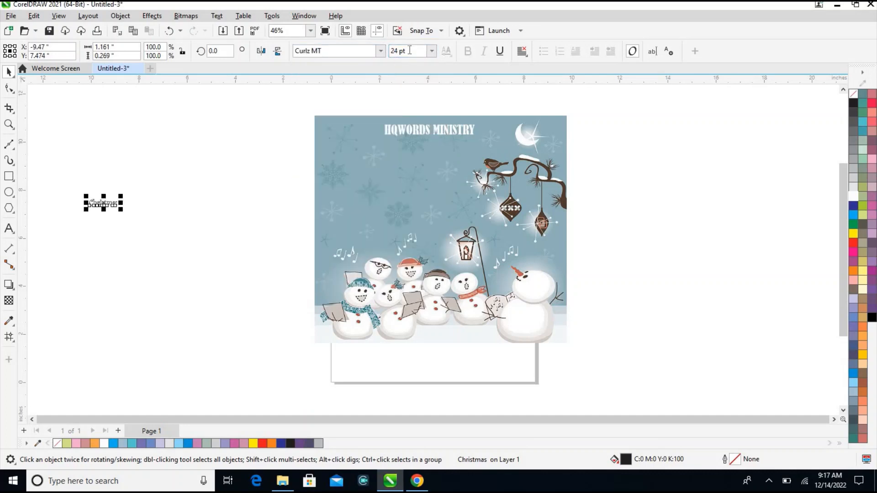
Set the "Christmas" text to 100 pt and place it on the snowmen image, below and left of the HQWORDS MINISTRY heading
{"action": "left_click", "coordinate": [432, 51]}
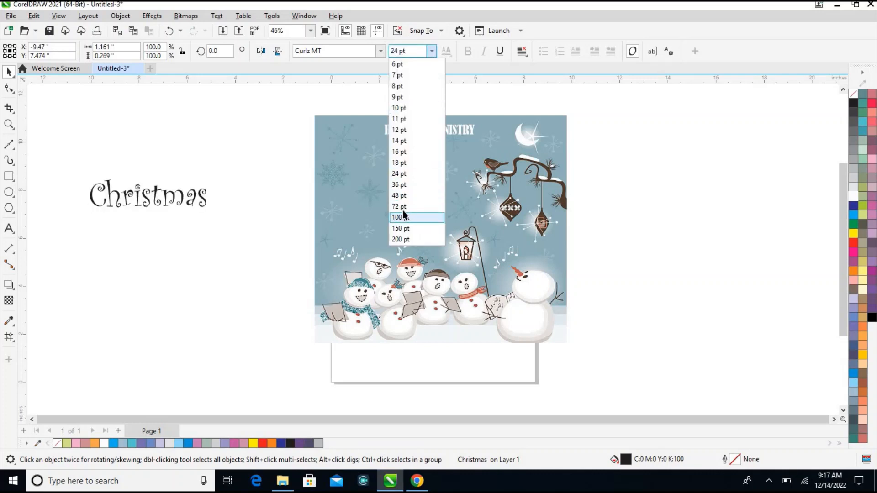
{"action": "left_click", "coordinate": [403, 217]}
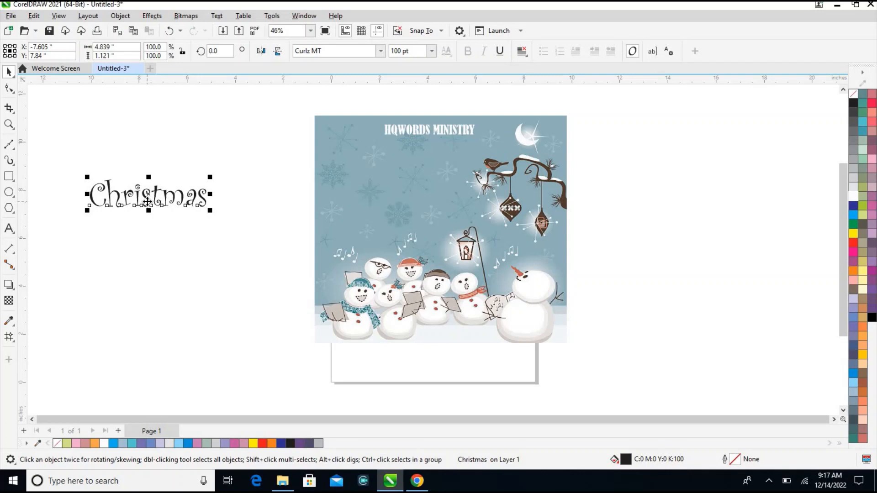
{"action": "left_click_drag", "start_coordinate": [148, 201], "coordinate": [384, 172]}
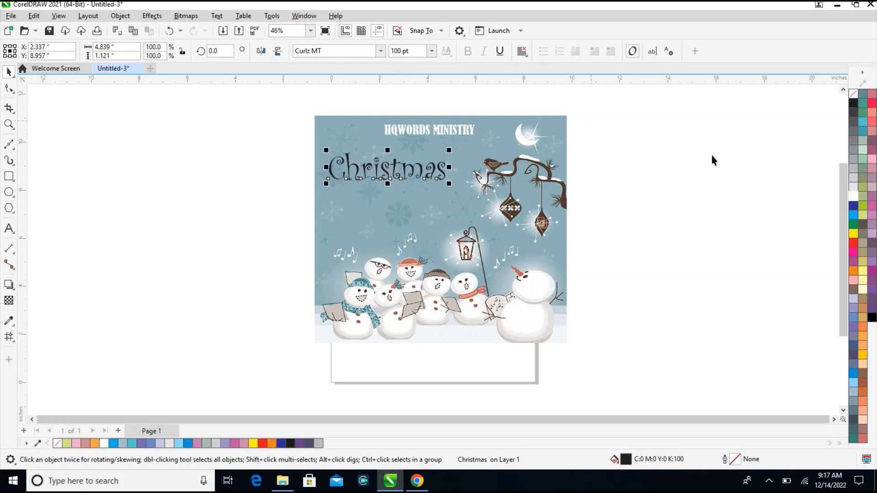
Fill the "Christmas" text with red and deselect it
{"action": "left_click", "coordinate": [853, 242]}
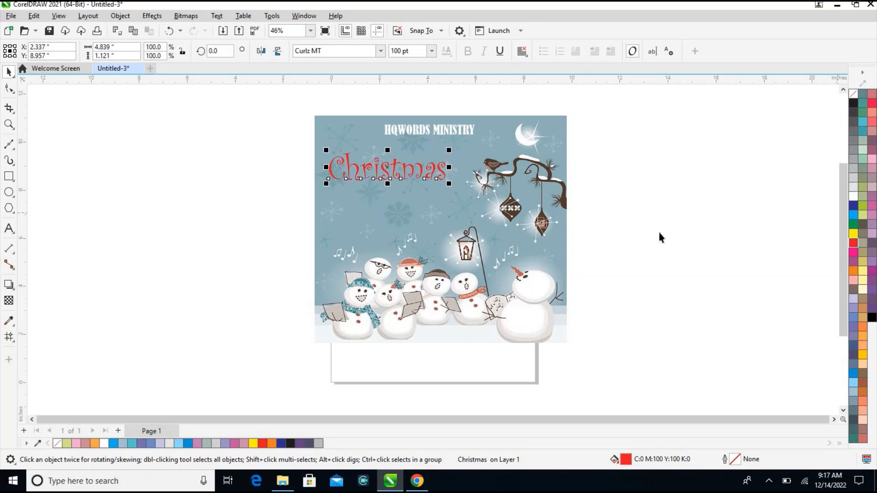
{"action": "left_click", "coordinate": [245, 174]}
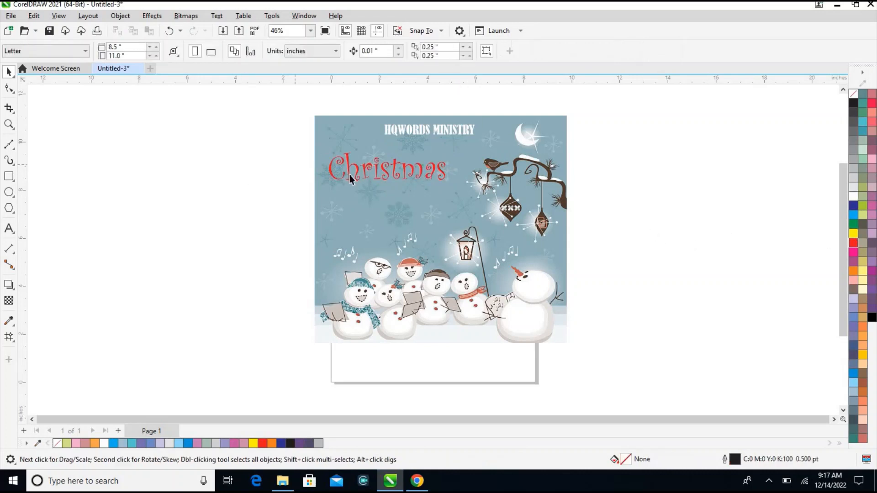
{"action": "left_click", "coordinate": [396, 174]}
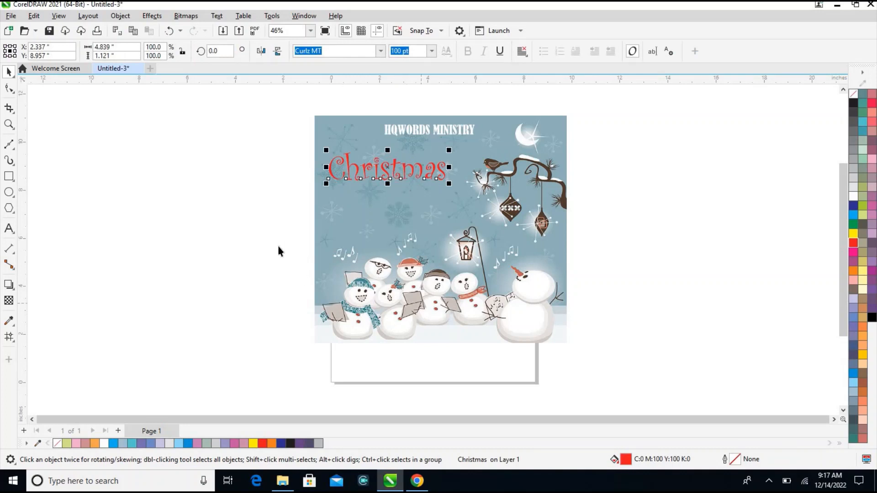
{"action": "left_click", "coordinate": [234, 211]}
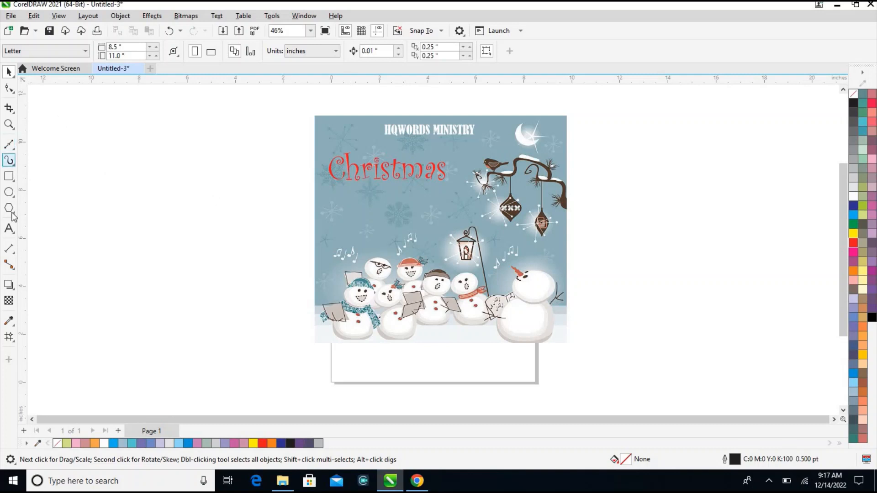
Add the artistic text "SERVICE" and place it centred beneath the "Christmas" text on the image
{"action": "left_click", "coordinate": [9, 229]}
{"action": "left_click", "coordinate": [83, 164]}
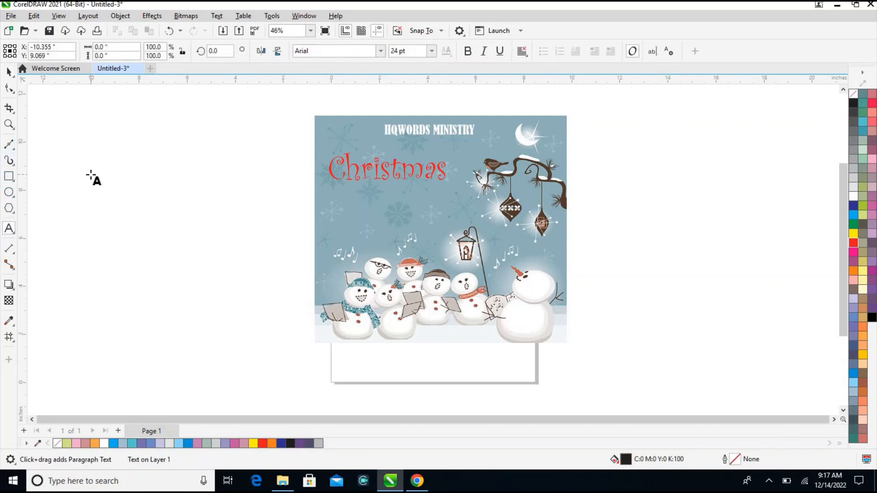
{"action": "type", "text": "SERVICE"}
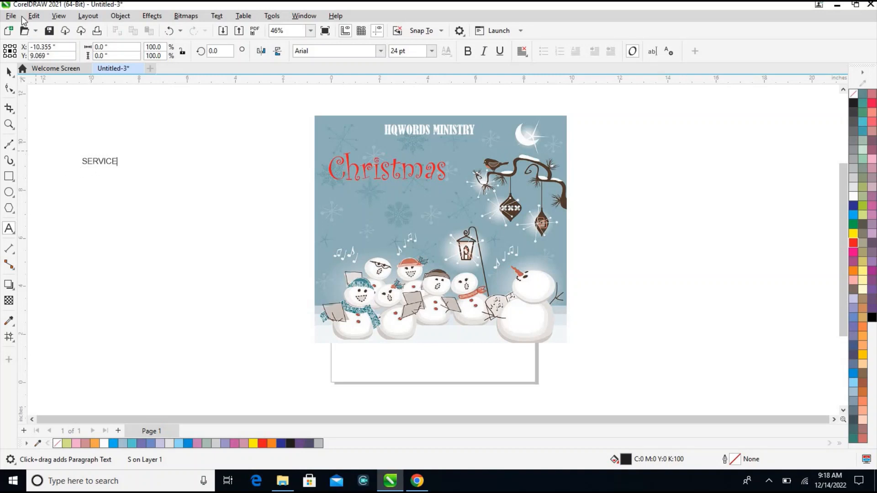
{"action": "left_click", "coordinate": [8, 71]}
{"action": "left_click_drag", "start_coordinate": [99, 162], "coordinate": [388, 196]}
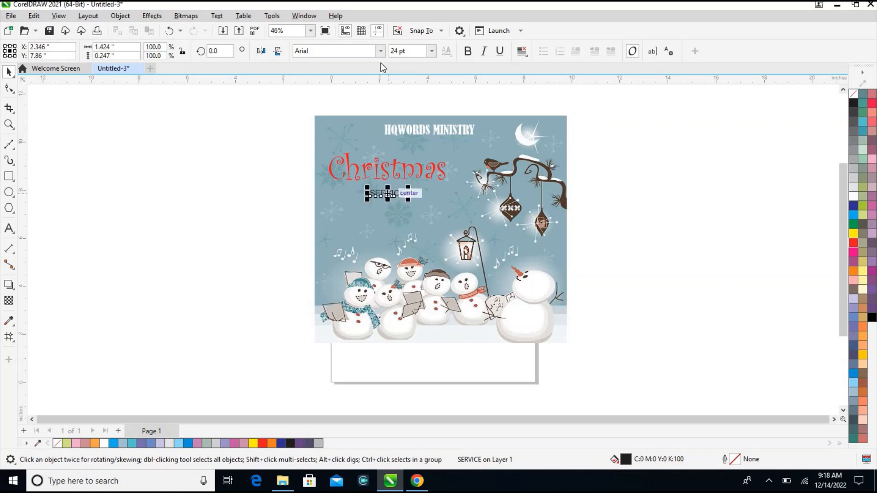
Set the "SERVICE" text to Broadway at 48 pt and recentre it beneath "Christmas"
{"action": "left_click", "coordinate": [381, 51]}
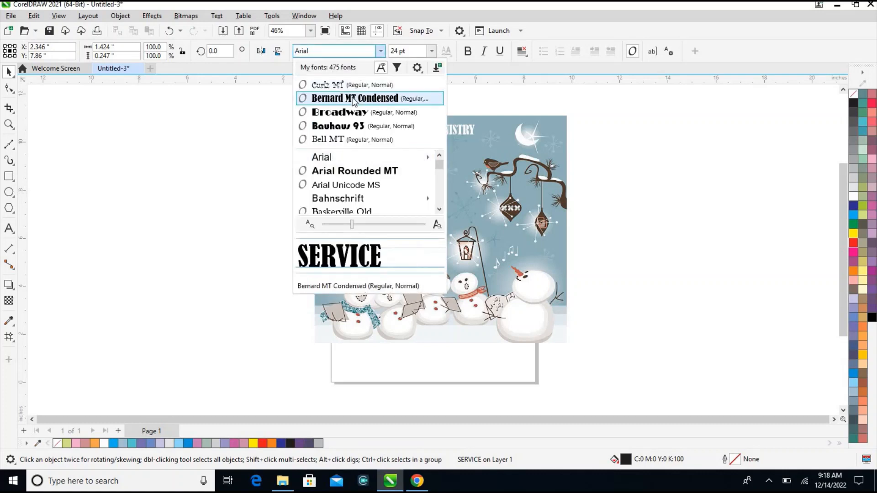
{"action": "left_click", "coordinate": [350, 114]}
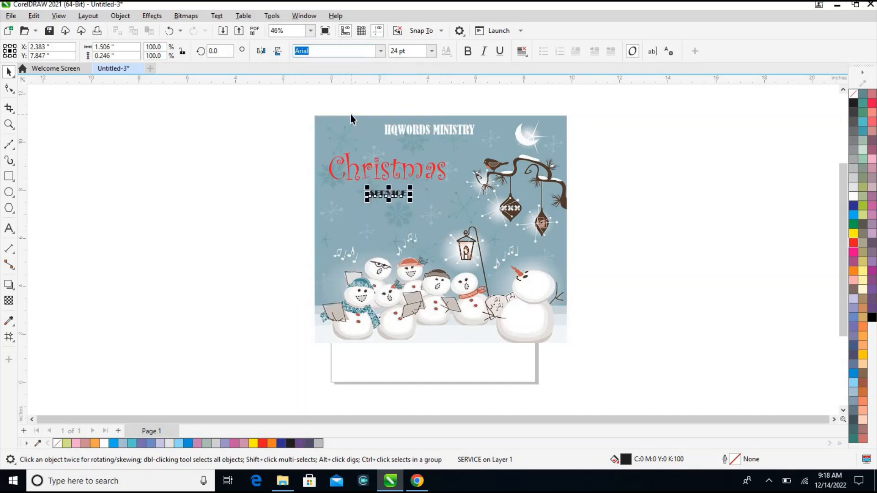
{"action": "left_click", "coordinate": [431, 50]}
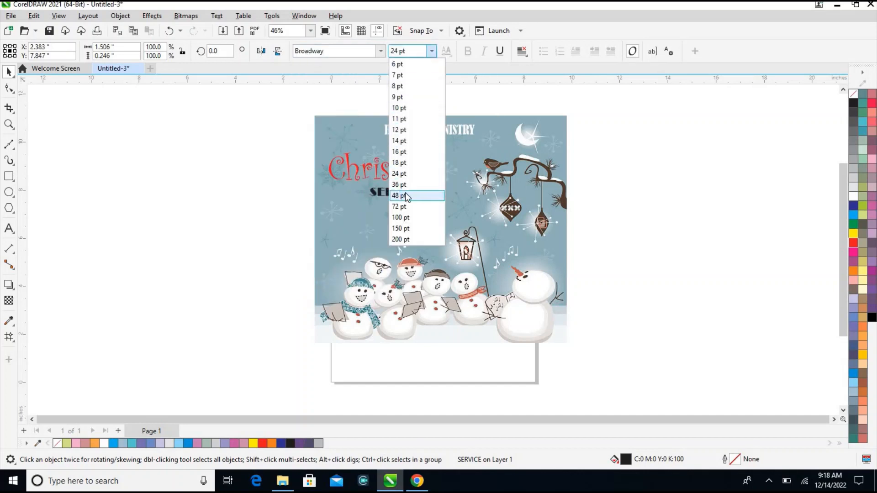
{"action": "left_click", "coordinate": [428, 192]}
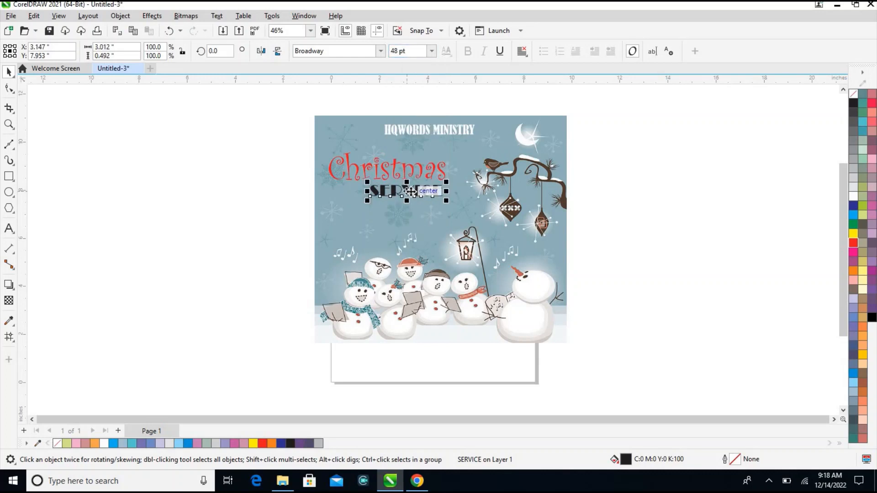
{"action": "left_click_drag", "start_coordinate": [393, 197], "coordinate": [391, 196]}
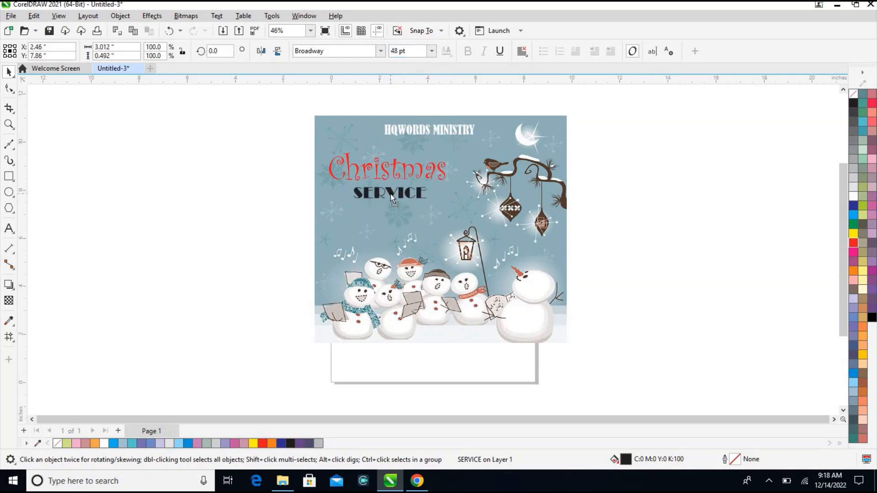
{"action": "left_click", "coordinate": [199, 192]}
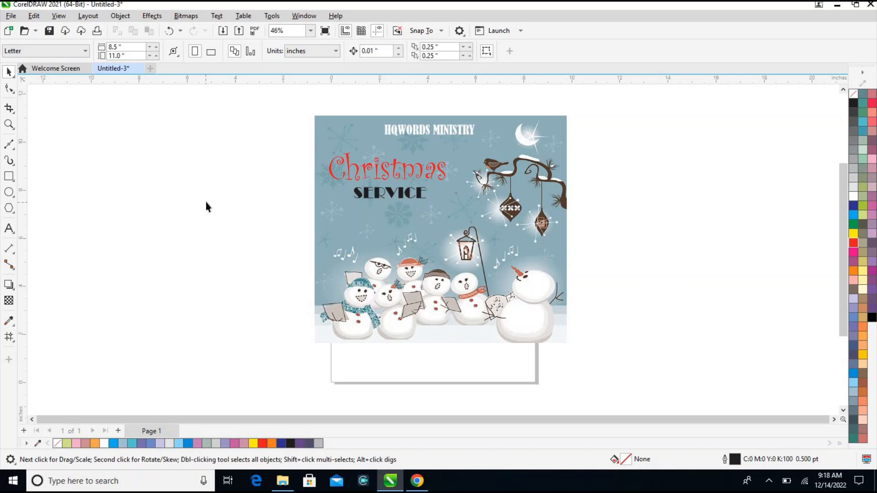
Draw a rectangle about 4.83 by 0.8 inches below "SERVICE" and shift it slightly left to centre it under the text
{"action": "left_click", "coordinate": [10, 177]}
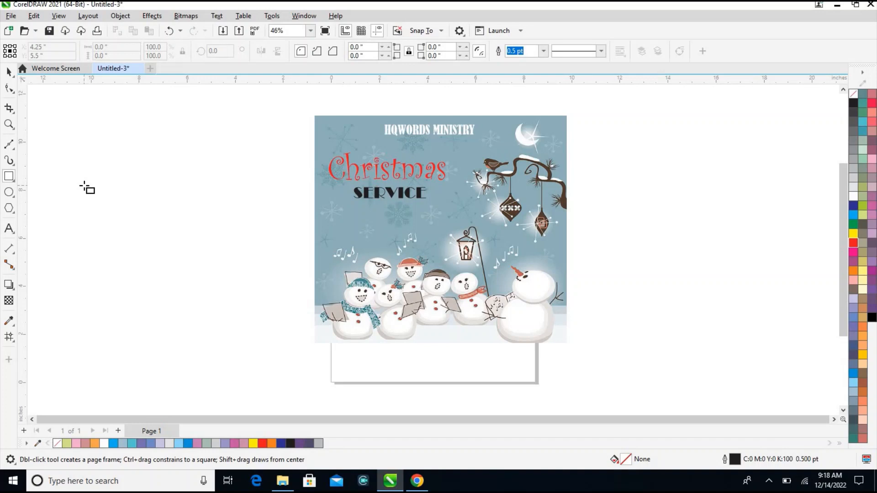
{"action": "left_click_drag", "start_coordinate": [338, 208], "coordinate": [454, 227]}
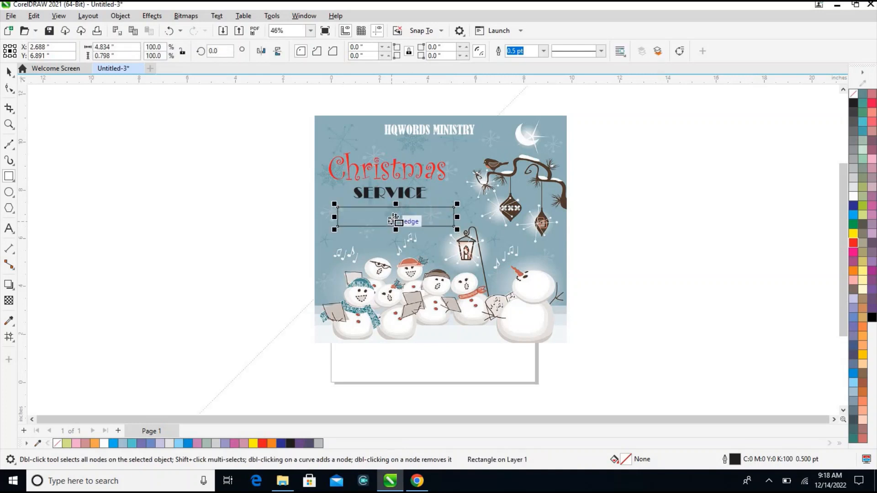
{"action": "left_click", "coordinate": [9, 72]}
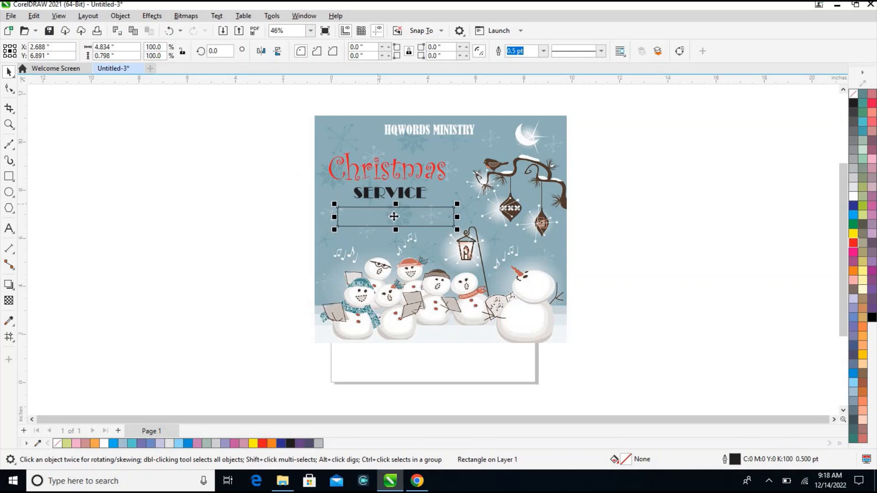
{"action": "left_click_drag", "start_coordinate": [394, 217], "coordinate": [388, 217]}
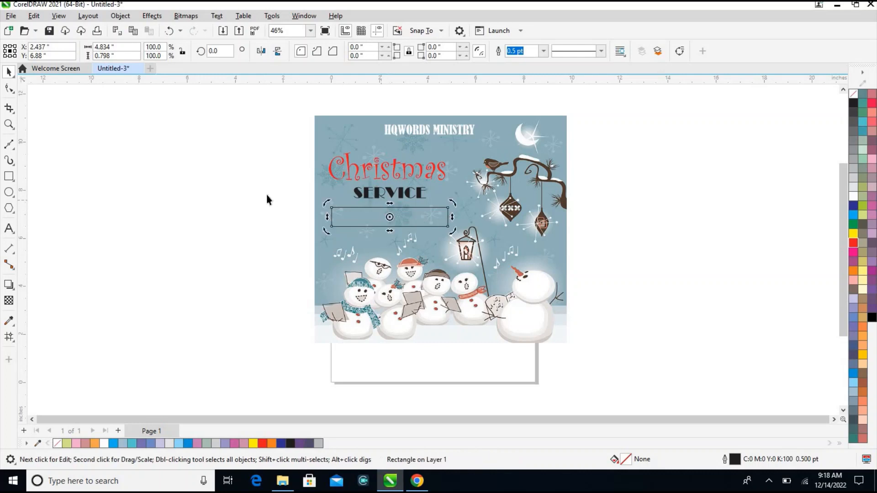
Add the artistic text "25TH" inside the rectangle near its left end
{"action": "left_click", "coordinate": [267, 193]}
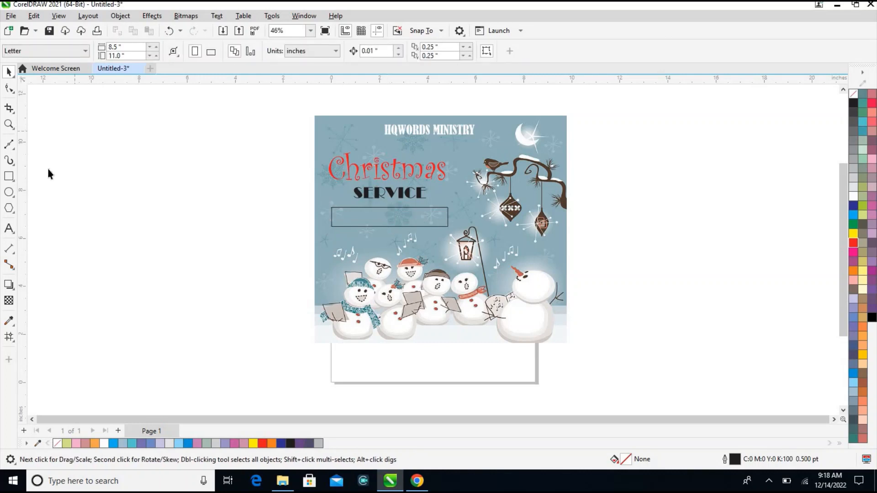
{"action": "left_click", "coordinate": [9, 124]}
{"action": "left_click_drag", "start_coordinate": [289, 171], "coordinate": [476, 246]}
{"action": "left_click", "coordinate": [13, 73]}
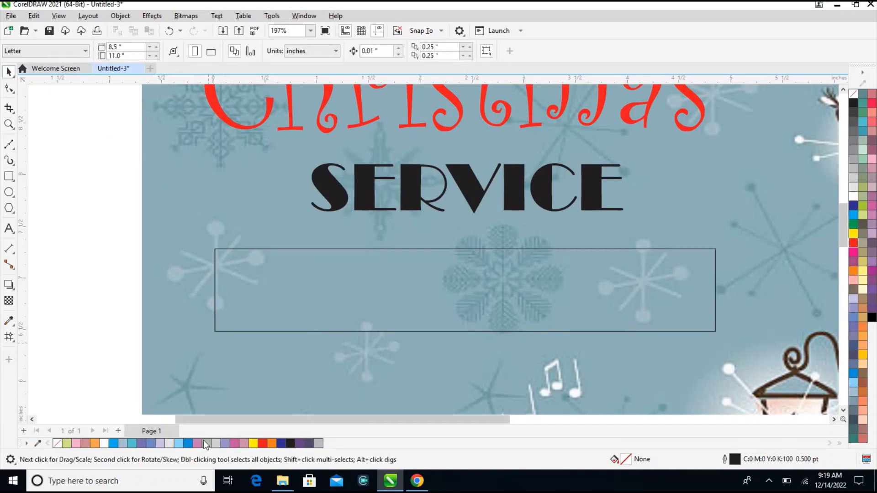
{"action": "left_click", "coordinate": [9, 230]}
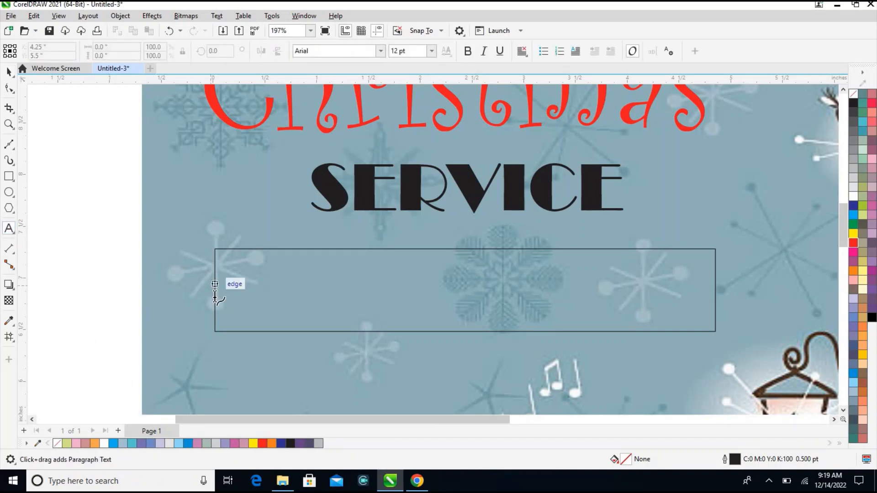
{"action": "left_click", "coordinate": [231, 302]}
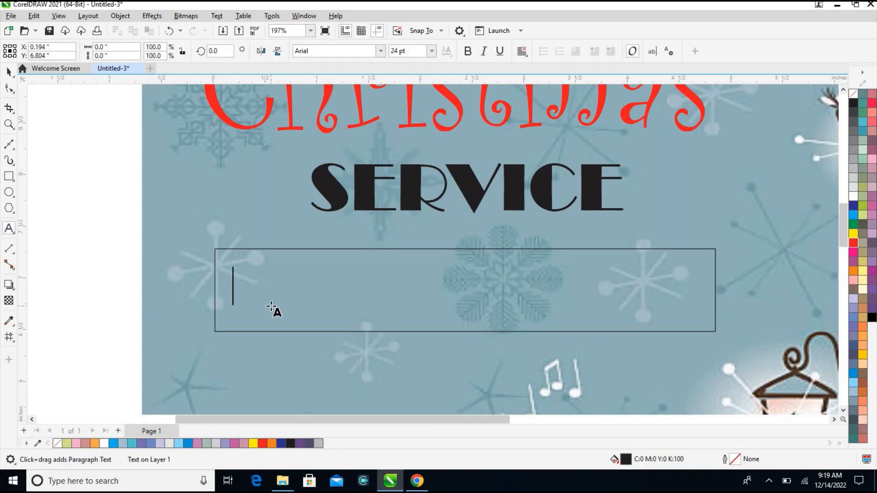
{"action": "type", "text": "25"}
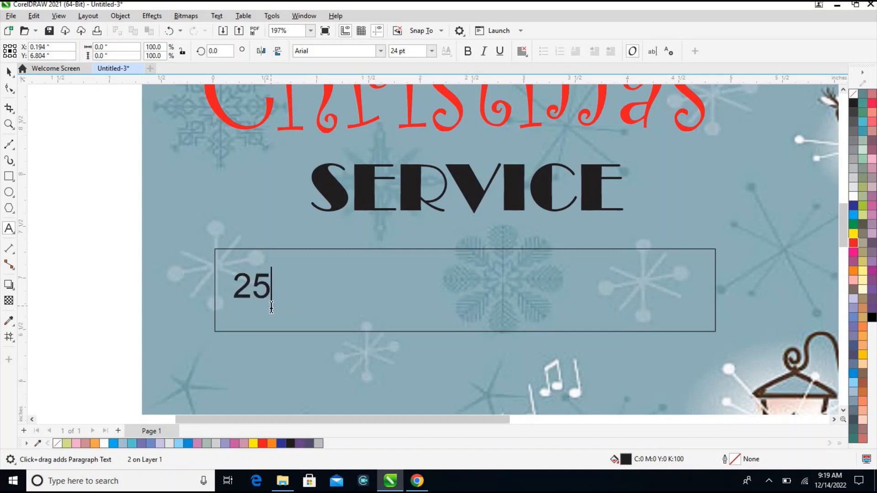
{"action": "type", "text": "TH"}
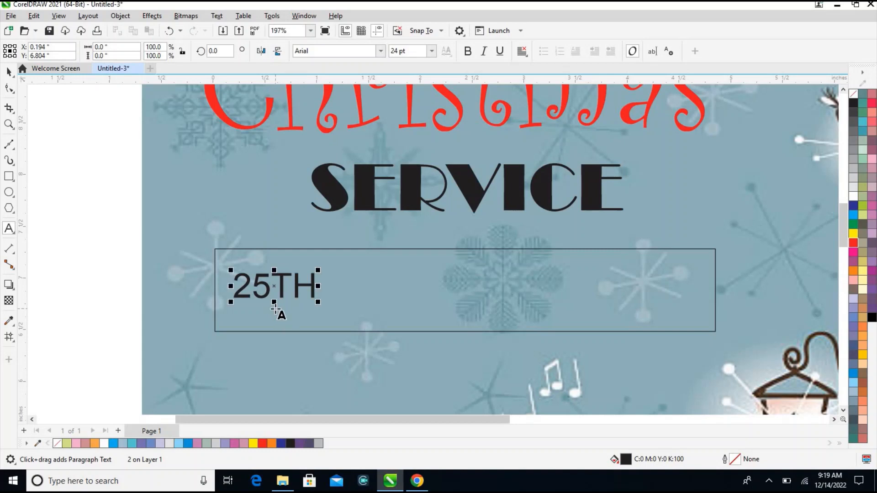
Fill the "25TH" text with red at its original proportions and deselect it
{"action": "left_click_drag", "start_coordinate": [319, 284], "coordinate": [301, 287]}
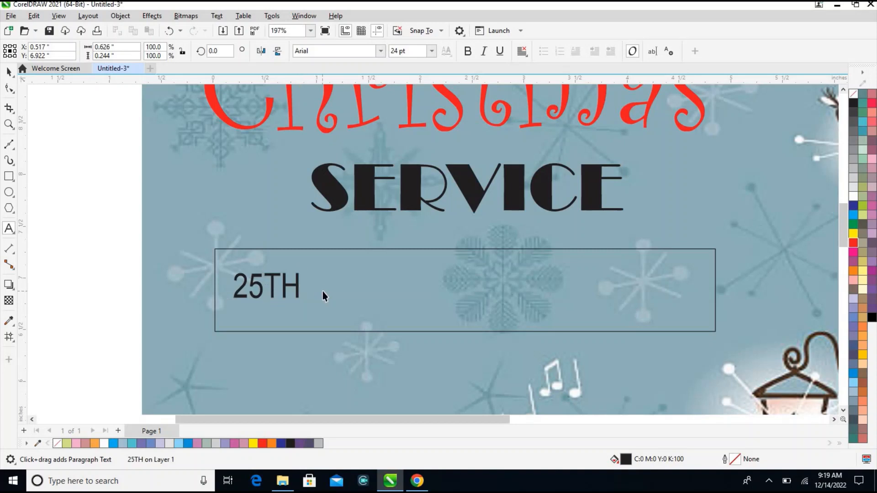
{"action": "key", "text": "ctrl+z"}
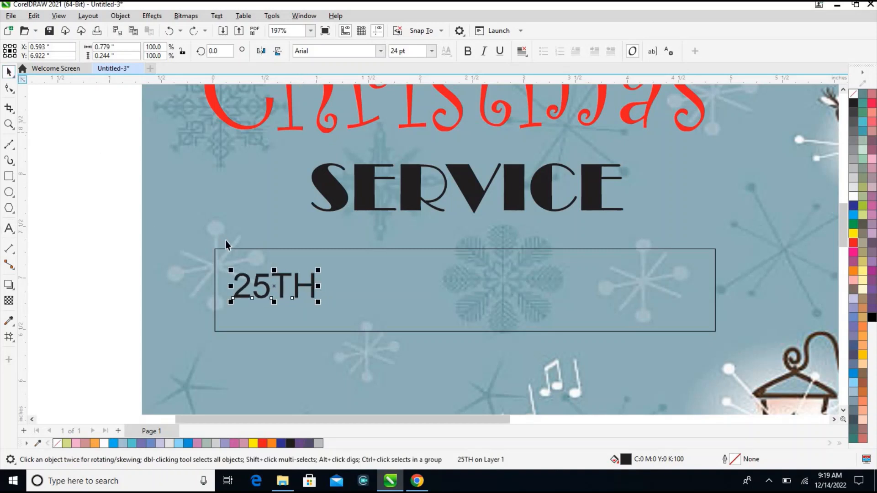
{"action": "left_click", "coordinate": [853, 243]}
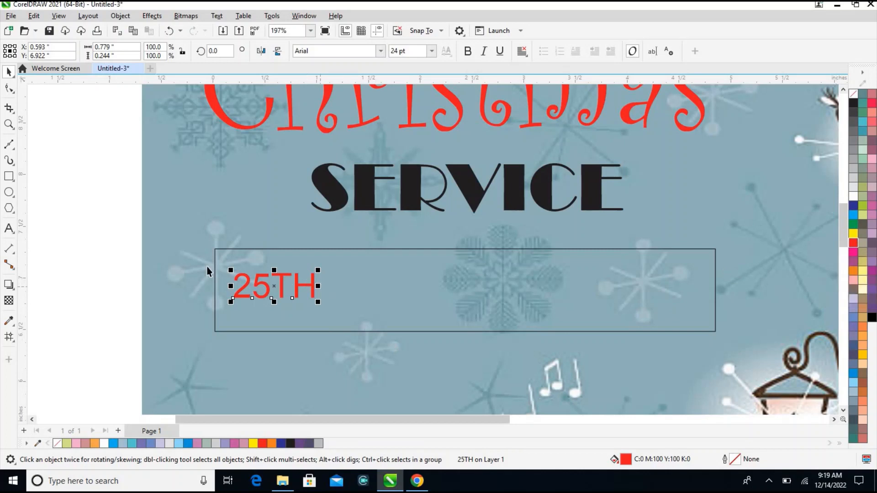
{"action": "left_click", "coordinate": [76, 247]}
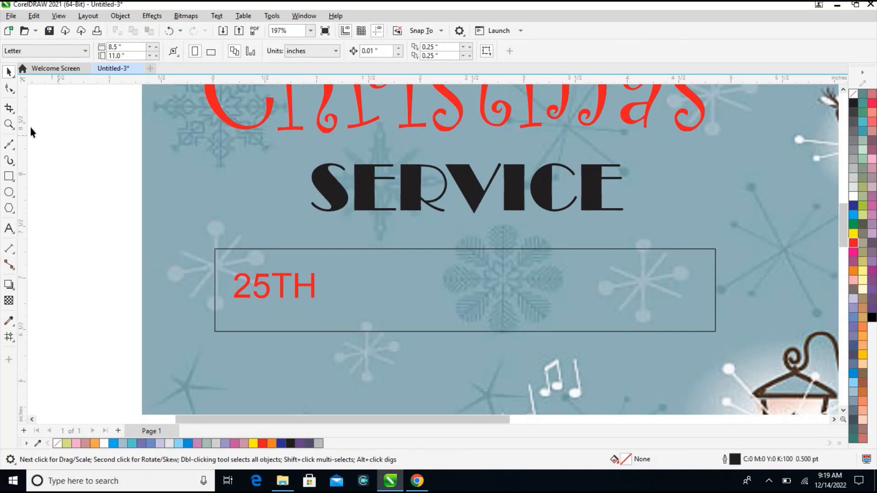
Draw a vertical divider line about 0.8 inches long across the rectangle's full height, just right of "25TH"
{"action": "left_click", "coordinate": [8, 145]}
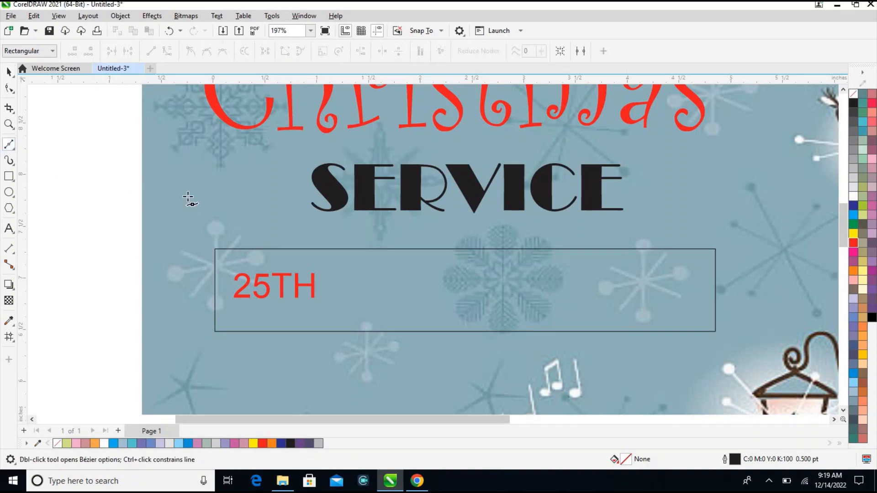
{"action": "left_click", "coordinate": [347, 250]}
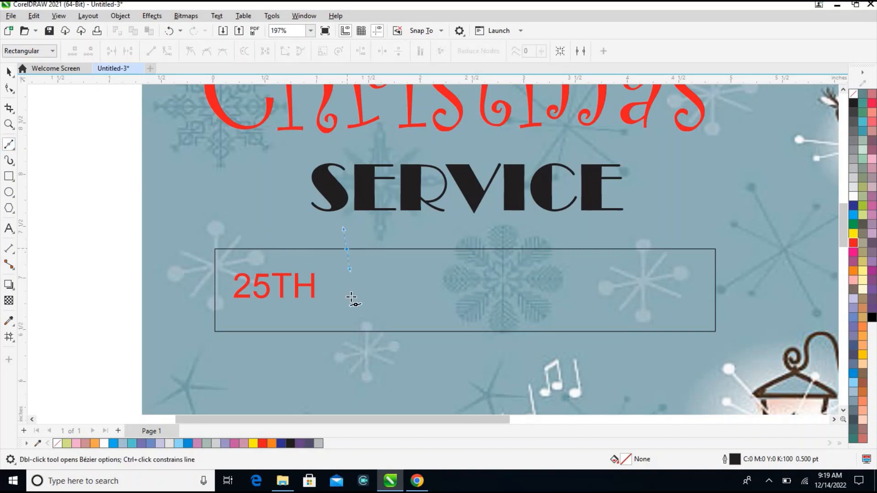
{"action": "left_click", "coordinate": [349, 331]}
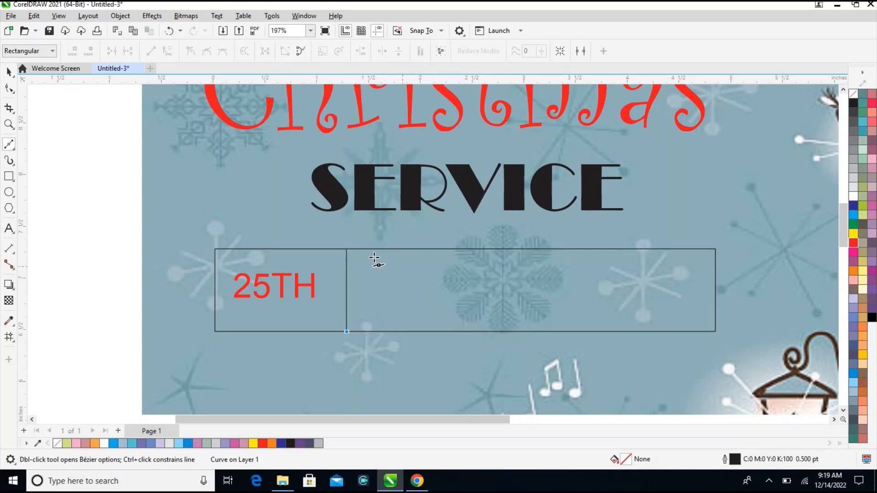
{"action": "left_click", "coordinate": [9, 71]}
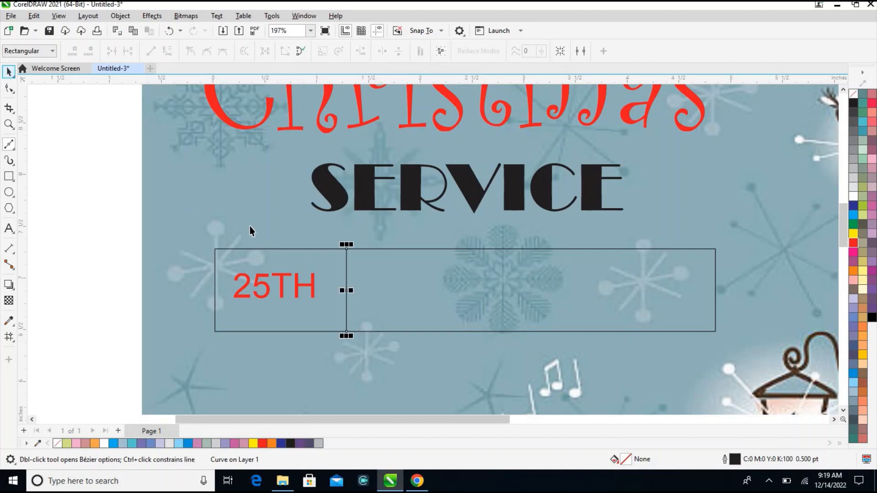
Set the divider line's outline colour to red and deselect it
{"action": "left_click", "coordinate": [857, 247]}
{"action": "right_click", "coordinate": [857, 247]}
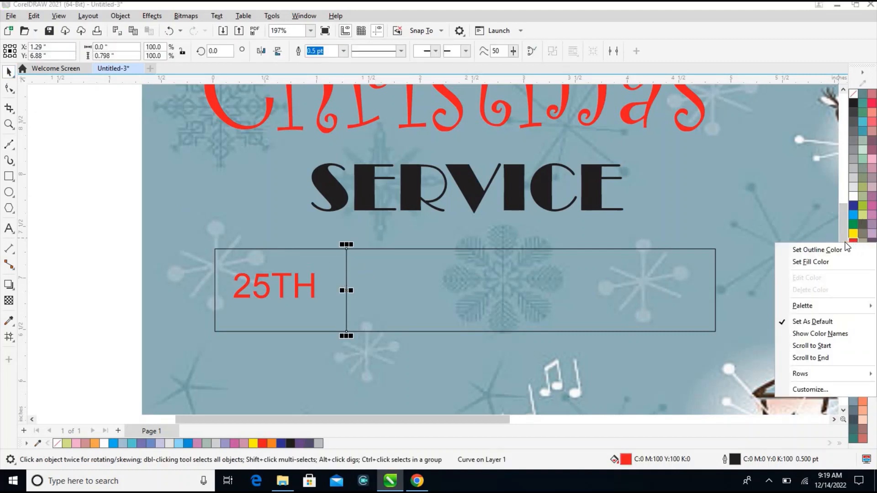
{"action": "left_click", "coordinate": [832, 250]}
{"action": "left_click", "coordinate": [113, 218]}
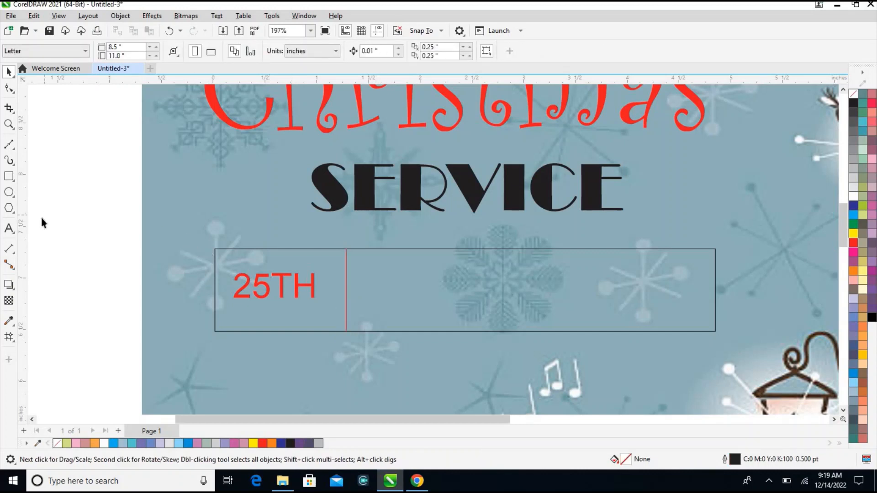
Add the artistic text "9 AM" inside the rectangle, to the right of the red divider
{"action": "left_click", "coordinate": [12, 233]}
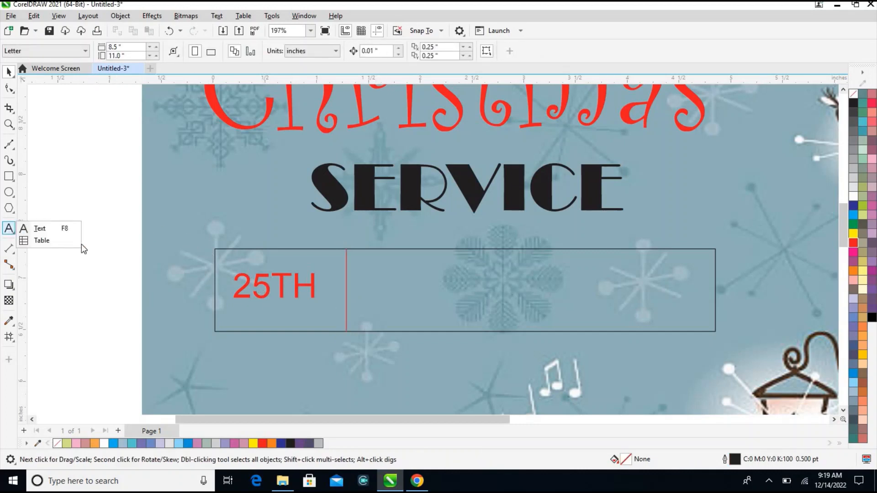
{"action": "left_click", "coordinate": [40, 231]}
{"action": "left_click", "coordinate": [368, 292]}
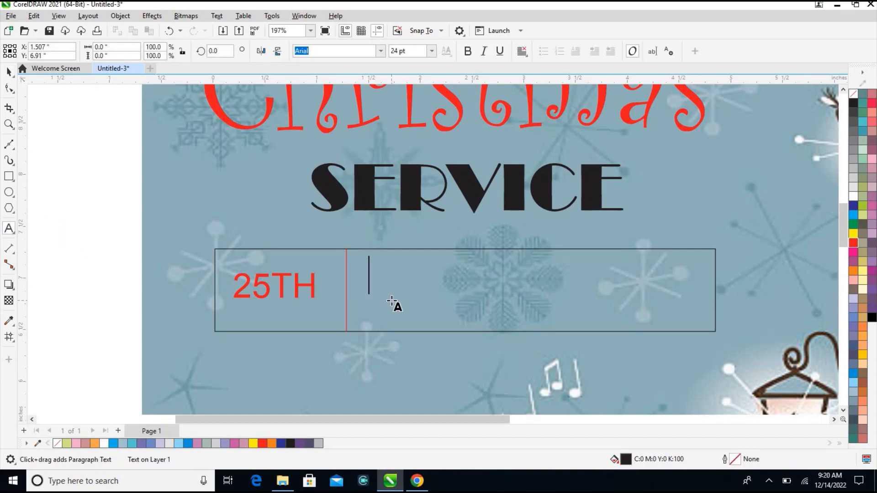
{"action": "type", "text": "9 AM"}
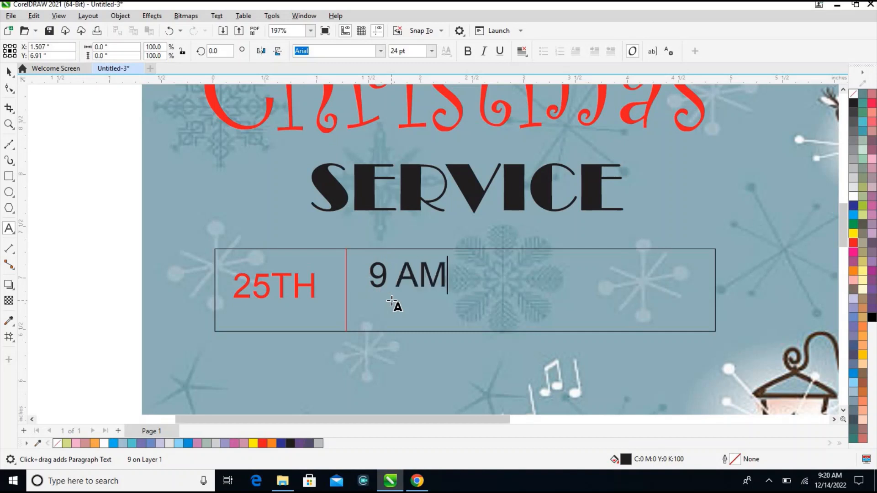
Move "9 AM" down in line with "25TH", fill it with red and nudge it slightly away from the divider
{"action": "left_click", "coordinate": [8, 72]}
{"action": "left_click_drag", "start_coordinate": [406, 275], "coordinate": [400, 289]}
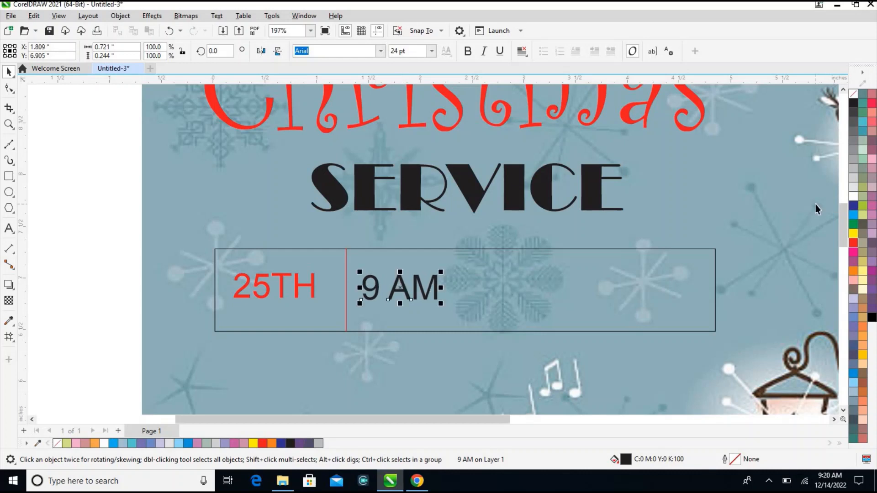
{"action": "left_click", "coordinate": [853, 242]}
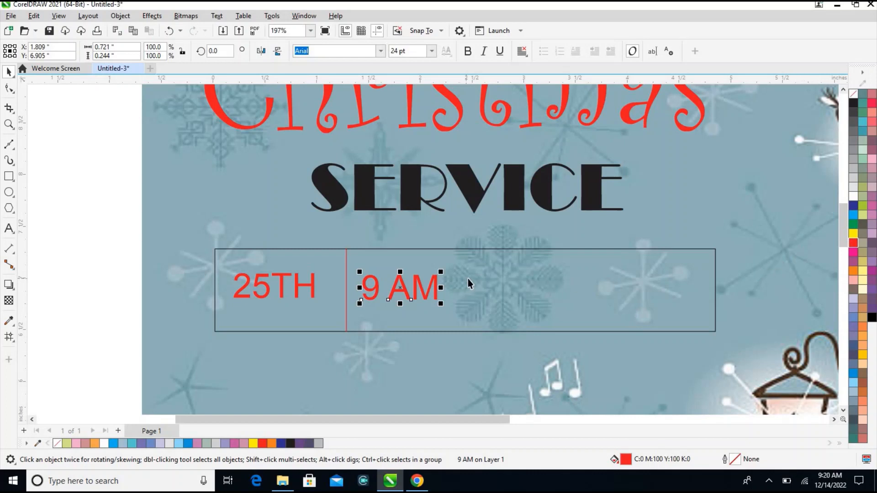
{"action": "key", "text": "Right"}
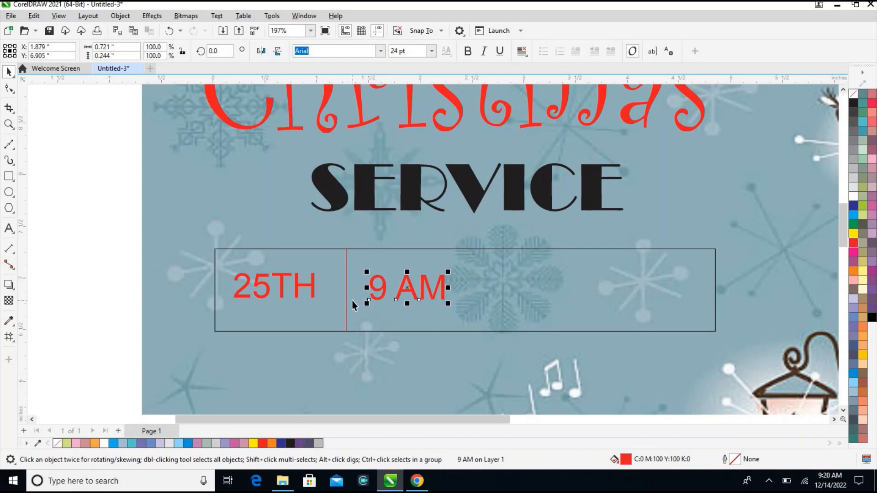
Copy the red divider line to the right of "9 AM" and align it with the rectangle's top and bottom edges
{"action": "left_click", "coordinate": [348, 303]}
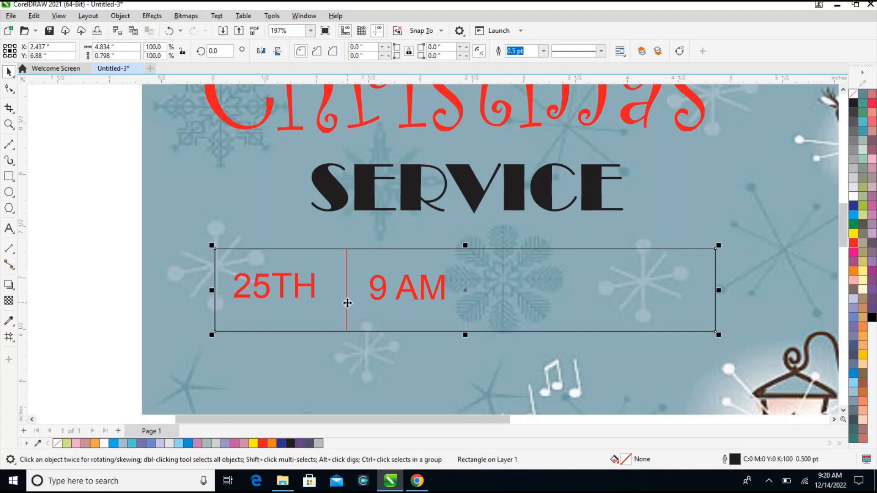
{"action": "left_click", "coordinate": [348, 302]}
{"action": "left_click_drag", "start_coordinate": [347, 303], "coordinate": [483, 304]}
{"action": "left_click", "coordinate": [524, 324]}
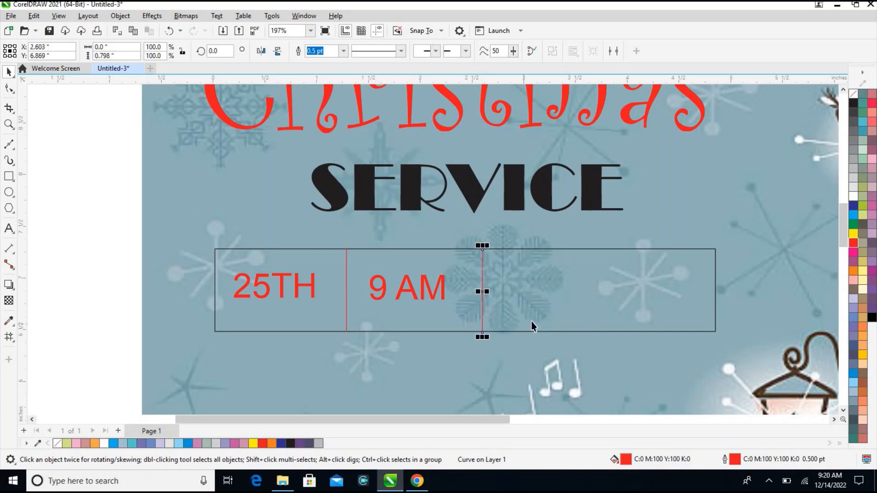
{"action": "left_click", "coordinate": [466, 222]}
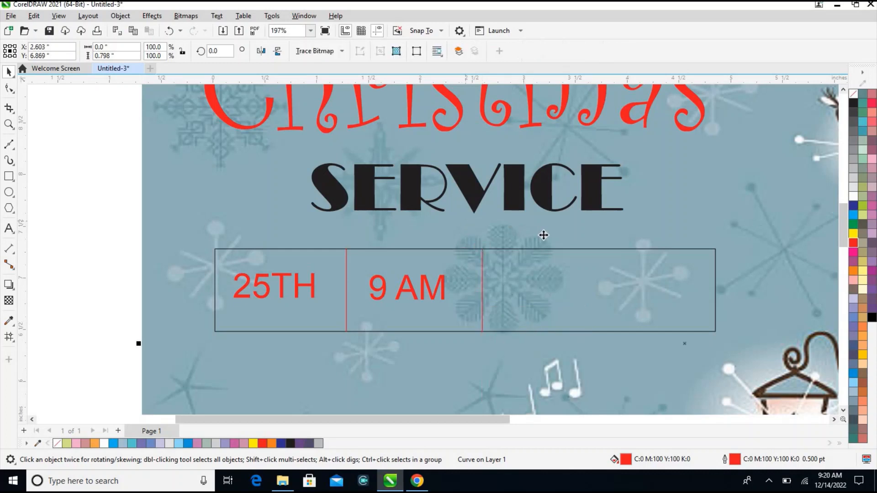
{"action": "left_click", "coordinate": [483, 278]}
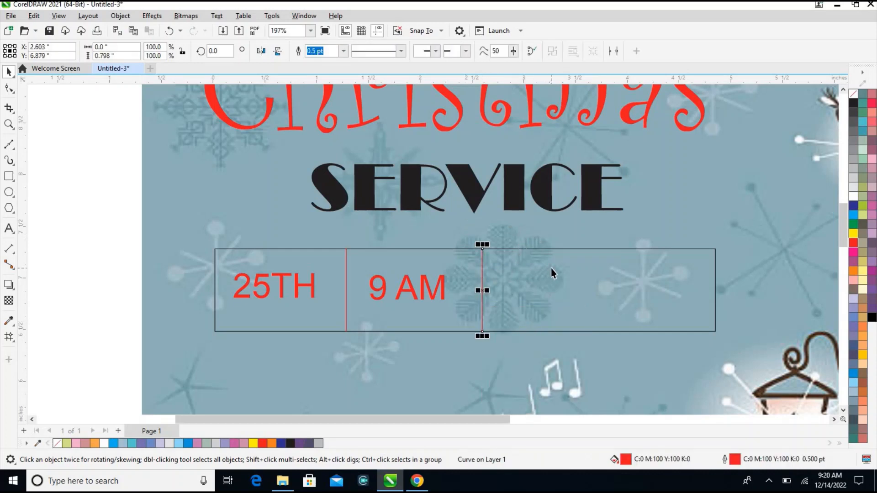
{"action": "left_click", "coordinate": [560, 211]}
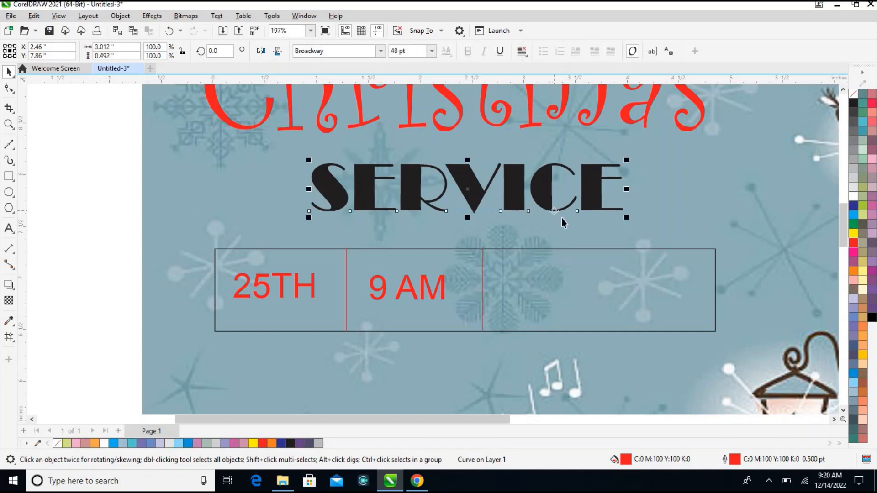
{"action": "left_click", "coordinate": [138, 232]}
Add the artistic text "SUNDAY" to the right of the second divider and lower it in line with "9 AM"
{"action": "left_click", "coordinate": [6, 232]}
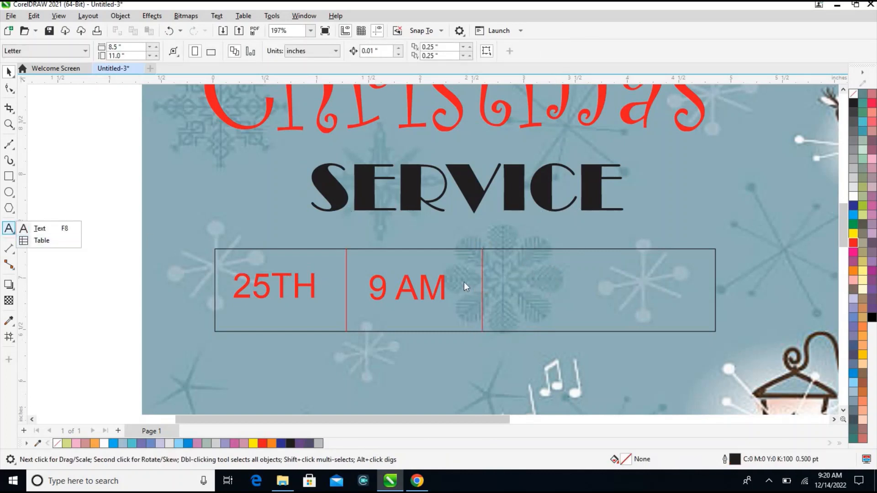
{"action": "left_click", "coordinate": [46, 227]}
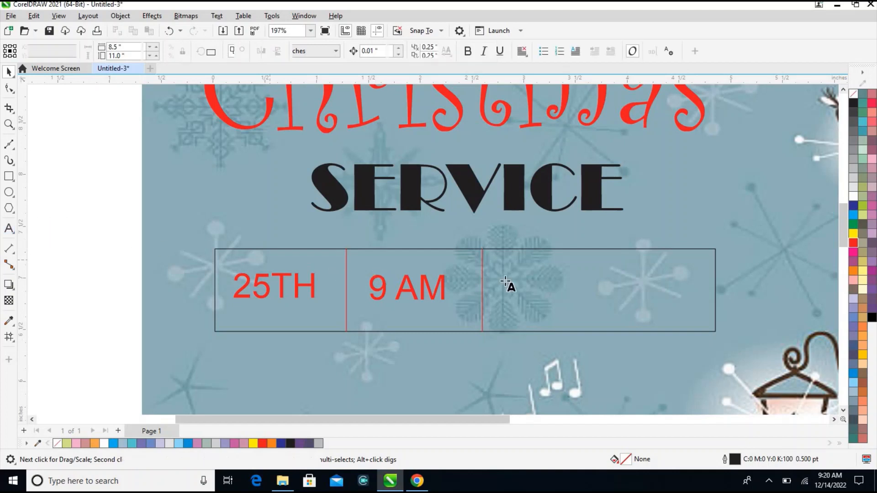
{"action": "left_click", "coordinate": [540, 291]}
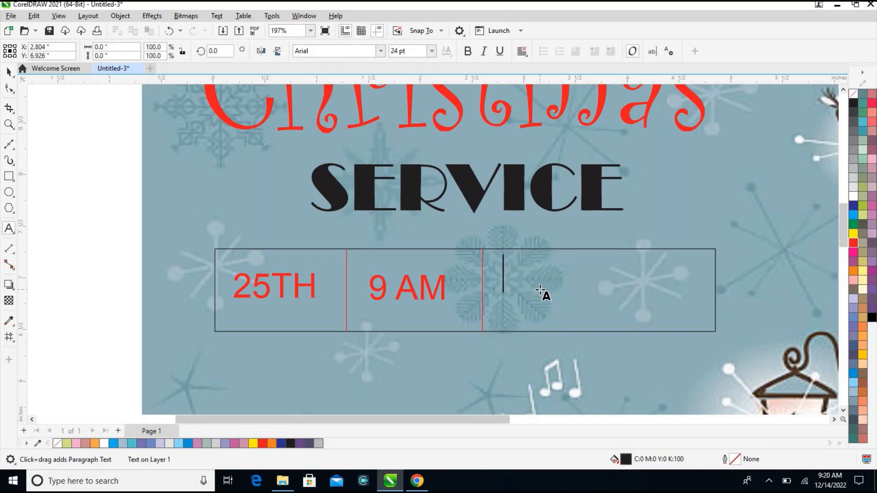
{"action": "type", "text": "SUNDAY"}
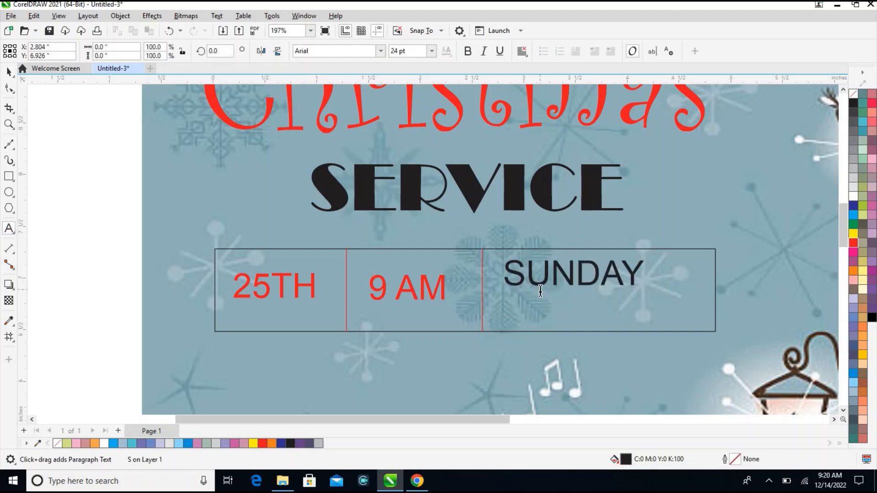
{"action": "key", "text": "Escape"}
{"action": "key", "text": "space"}
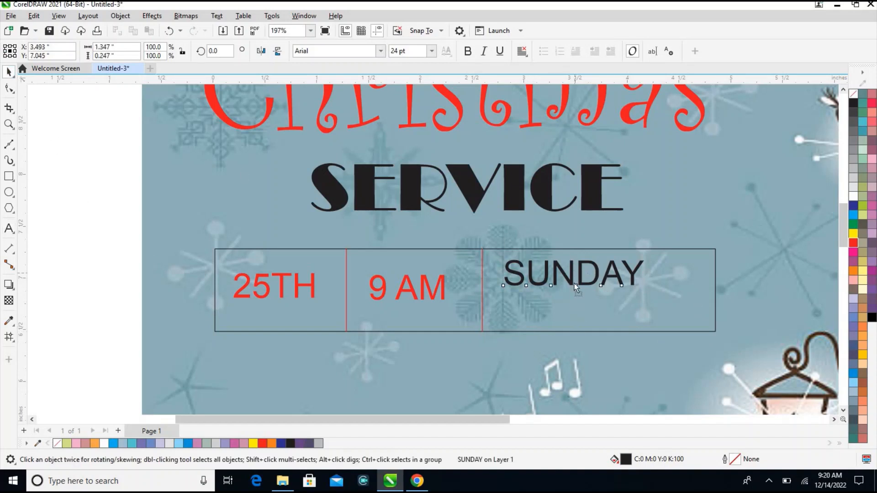
{"action": "left_click_drag", "start_coordinate": [574, 283], "coordinate": [574, 286]}
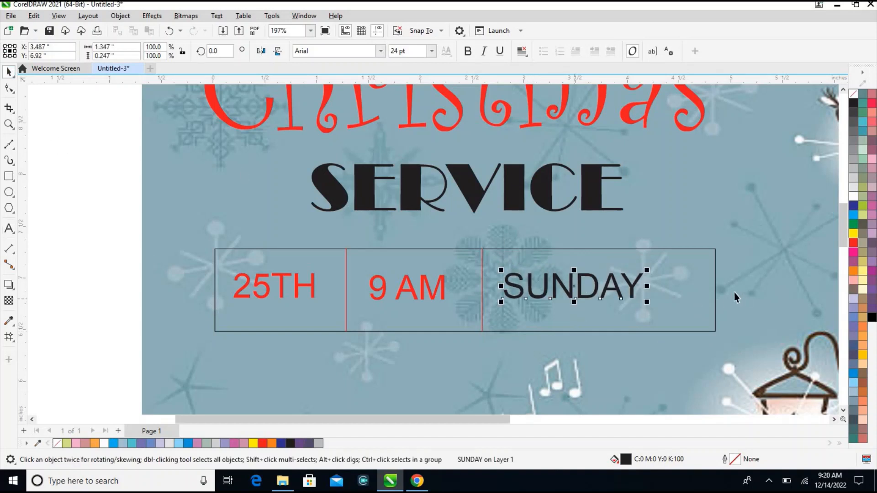
Narrow the rectangle from its right side to about 4.4 inches wide so it ends just past "SUNDAY"
{"action": "left_click", "coordinate": [718, 297]}
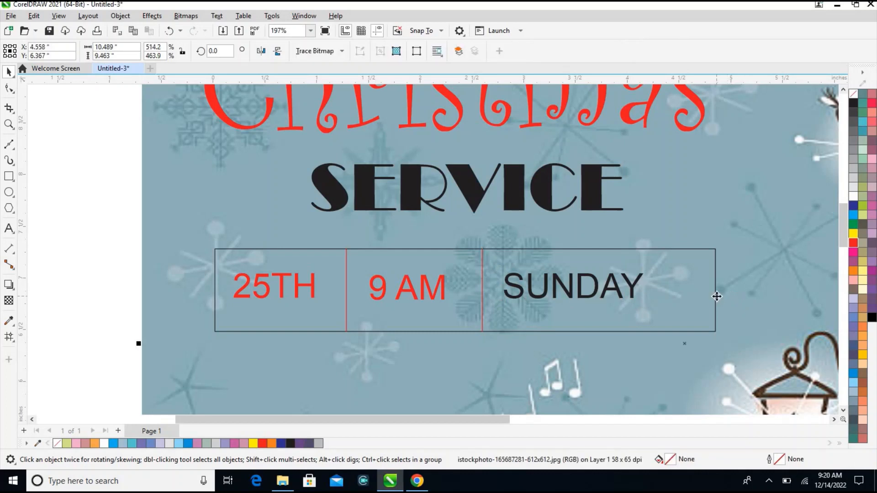
{"action": "left_click", "coordinate": [716, 296]}
{"action": "left_click_drag", "start_coordinate": [720, 292], "coordinate": [676, 293]}
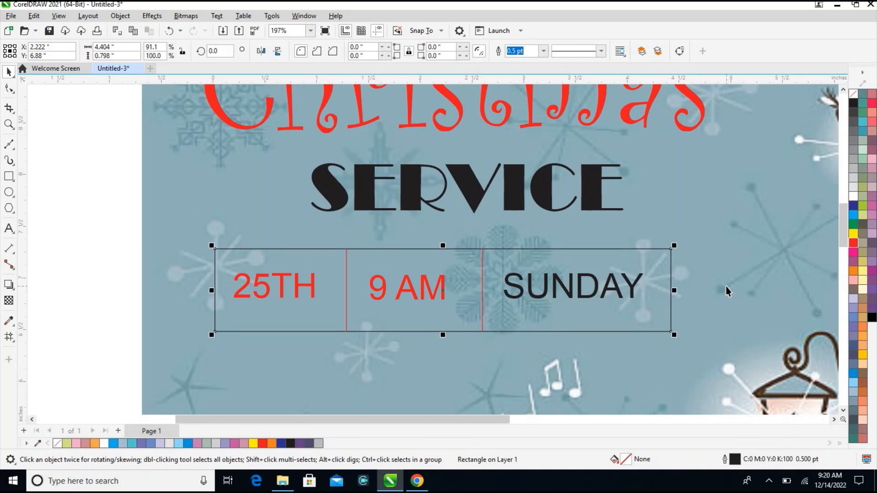
Set the font of "25TH" and "SUNDAY" to Bauhaus 93 and of "9 AM" to Bernard MT Condensed
{"action": "left_click", "coordinate": [140, 271]}
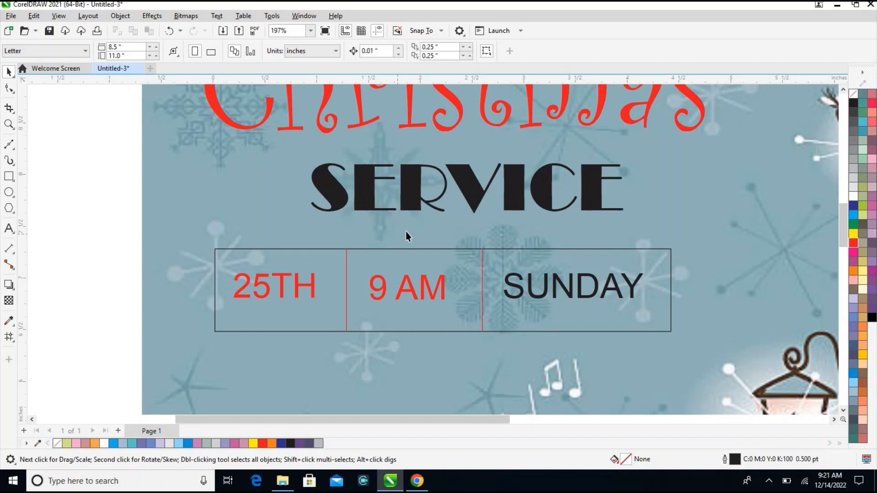
{"action": "left_click", "coordinate": [299, 287]}
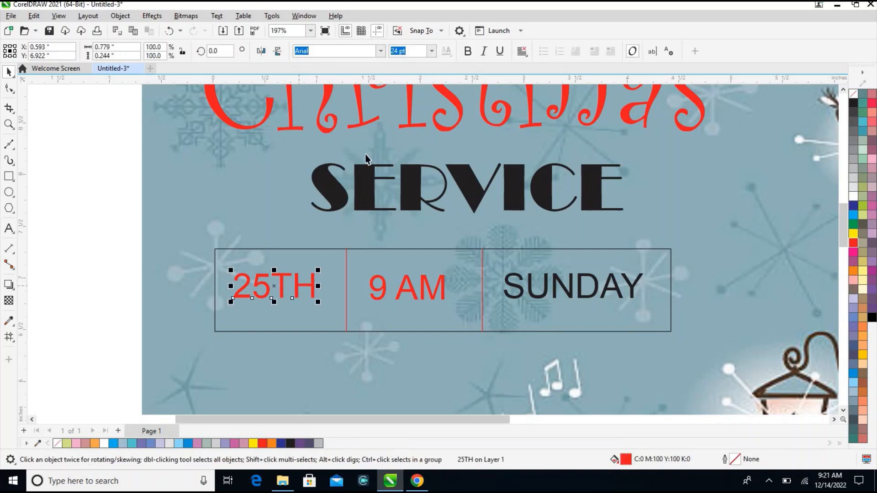
{"action": "left_click", "coordinate": [381, 51]}
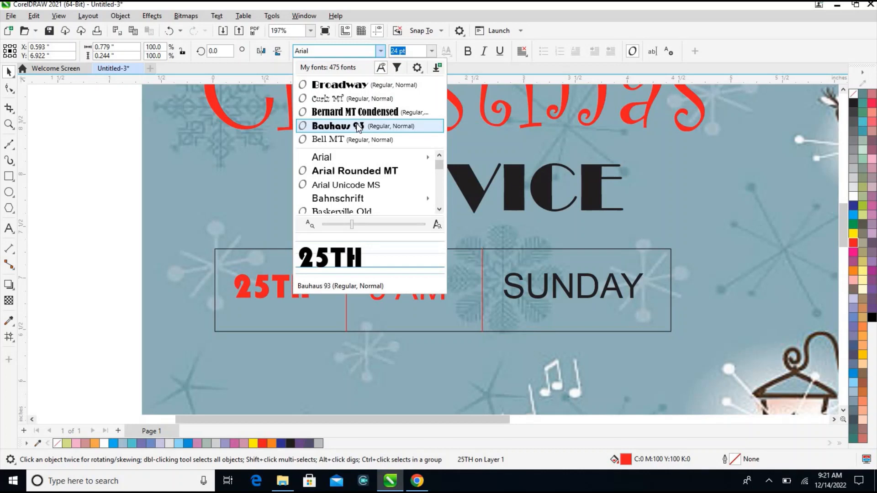
{"action": "left_click", "coordinate": [357, 126]}
{"action": "left_click", "coordinate": [403, 286]}
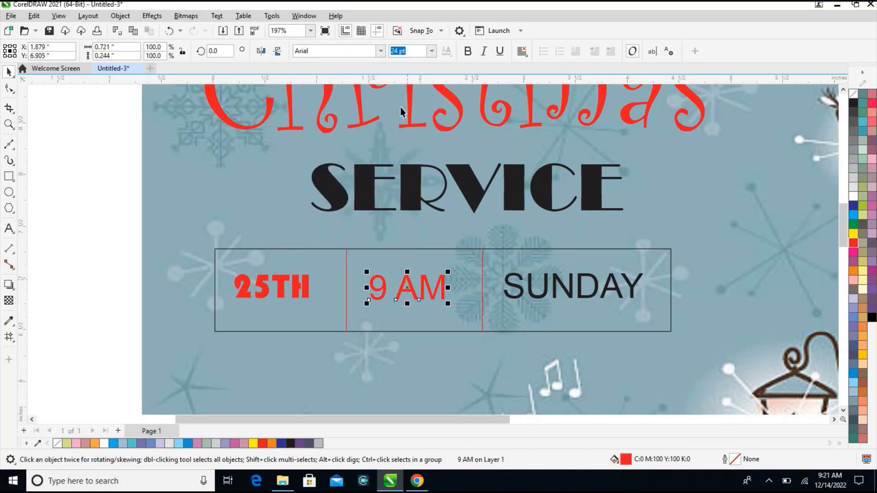
{"action": "left_click", "coordinate": [381, 52]}
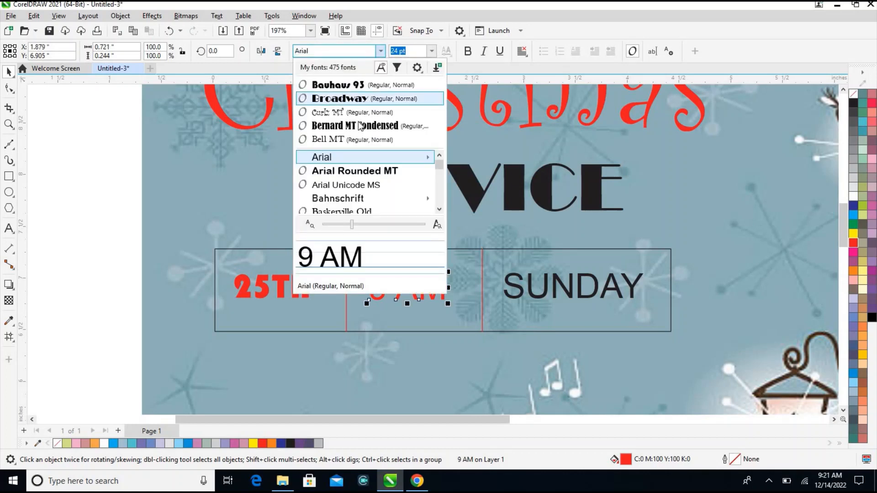
{"action": "left_click", "coordinate": [360, 126]}
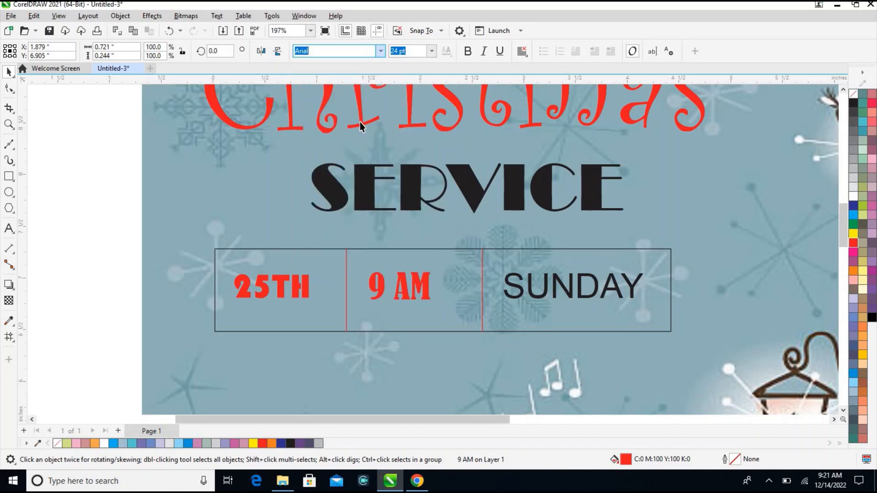
{"action": "left_click", "coordinate": [541, 295]}
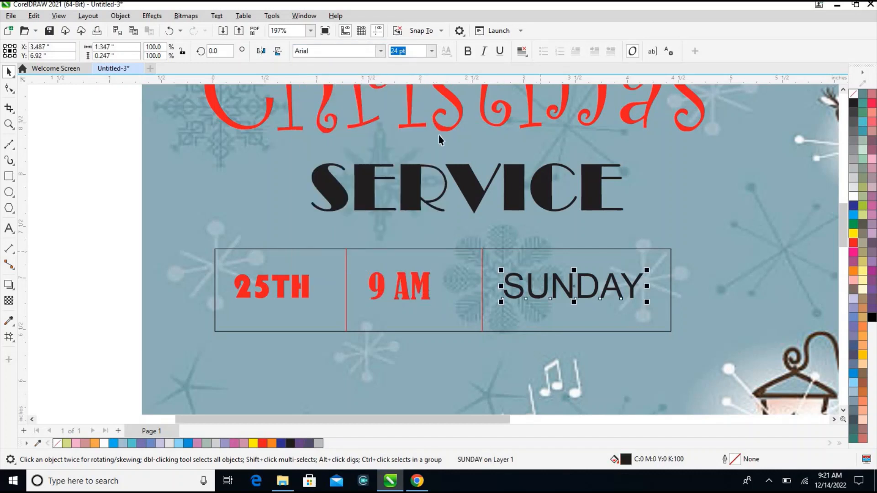
{"action": "left_click", "coordinate": [381, 51]}
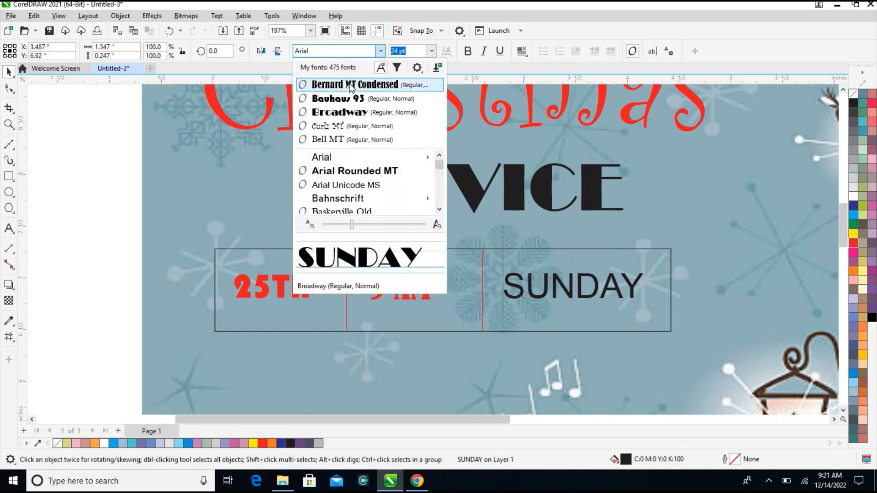
{"action": "left_click", "coordinate": [339, 99]}
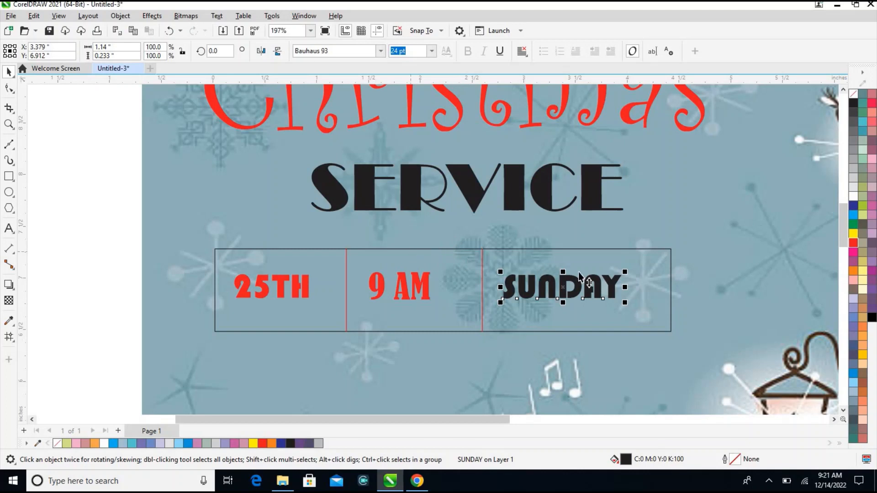
Narrow the rectangle around the date, time and day from its right side to about 4.25 inches wide
{"action": "left_click", "coordinate": [671, 285]}
{"action": "left_click_drag", "start_coordinate": [674, 292], "coordinate": [660, 289]}
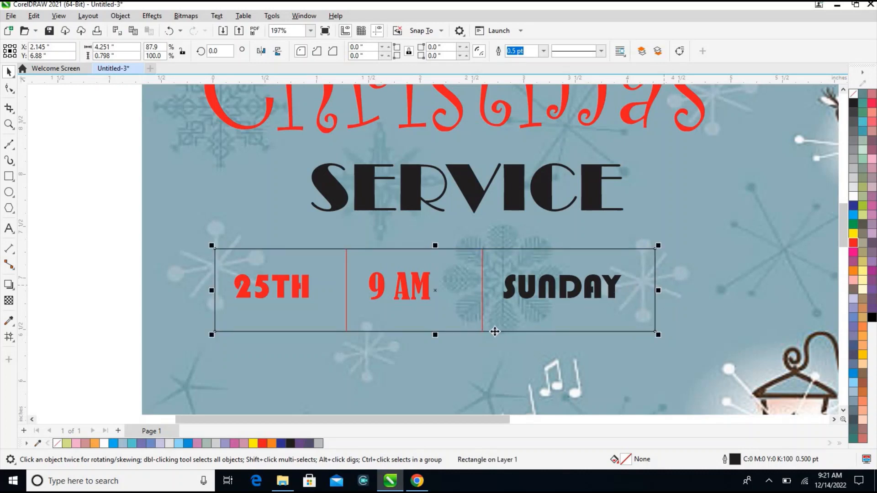
{"action": "left_click", "coordinate": [72, 178]}
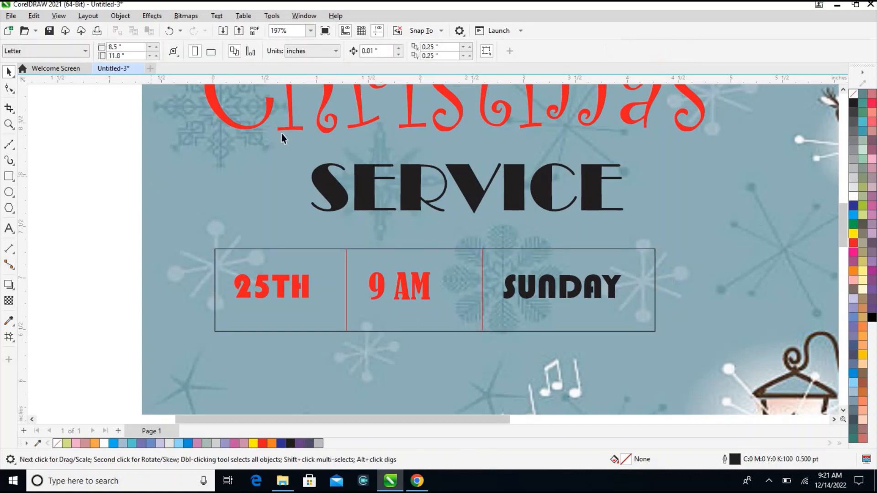
Add two-line artistic text beside the flier reading "Join in for a time of praise and worship" and "in the presence of God"
{"action": "left_click", "coordinate": [310, 31]}
{"action": "left_click", "coordinate": [291, 50]}
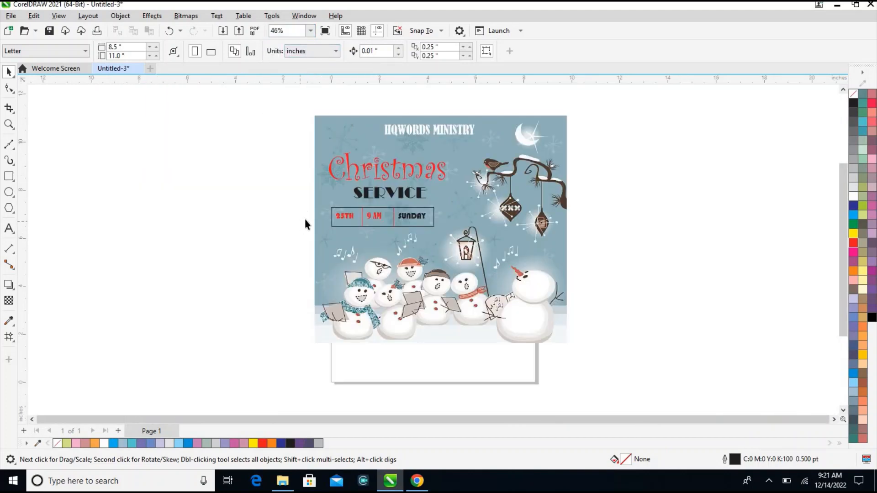
{"action": "left_click", "coordinate": [8, 228]}
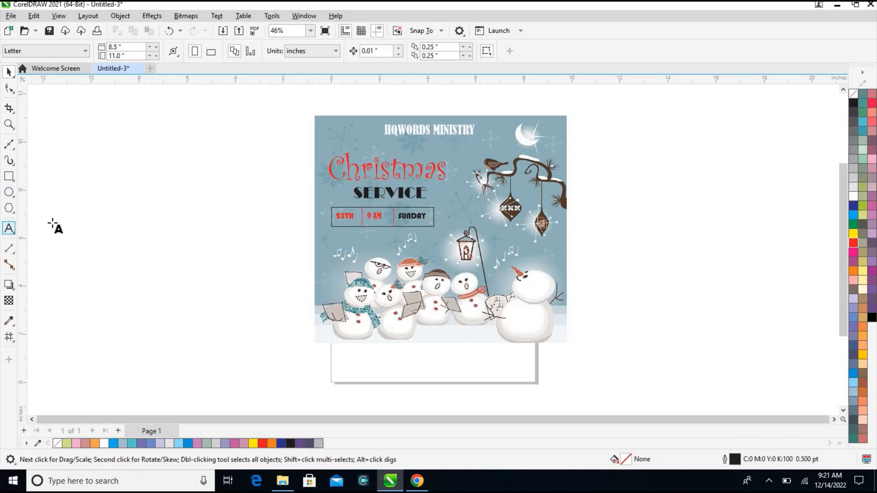
{"action": "left_click", "coordinate": [112, 226]}
{"action": "type", "text": "Join"}
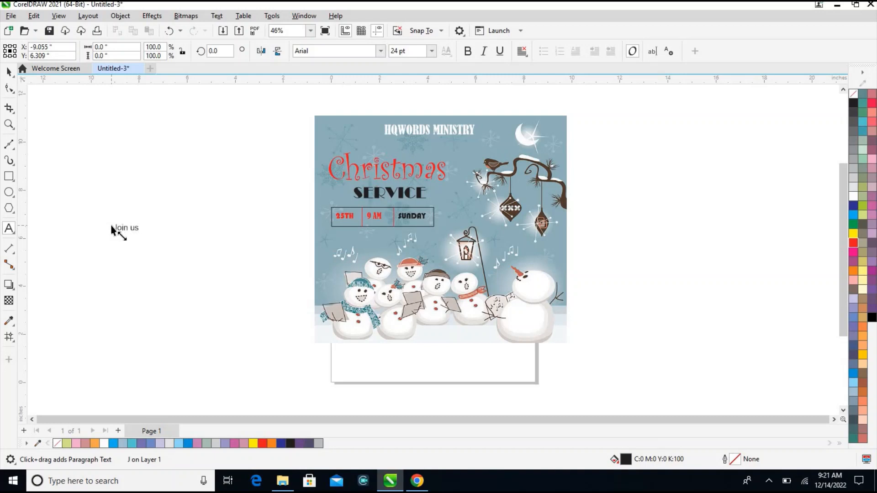
{"action": "type", "text": " us"}
{"action": "key", "text": "BackSpace"}
{"action": "key", "text": "BackSpace"}
{"action": "key", "text": "BackSpace"}
{"action": "type", "text": "in for a time of prais"}
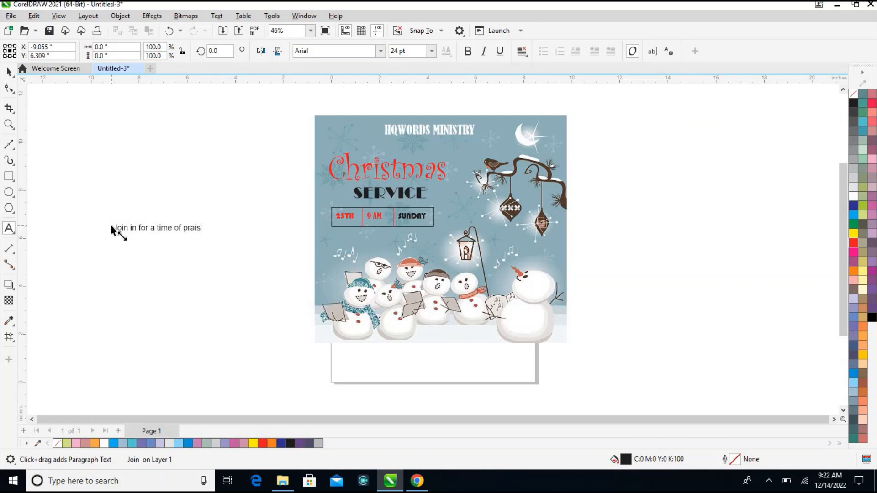
{"action": "type", "text": "nd"}
{"action": "key", "text": "BackSpace"}
{"action": "type", "text": "re"}
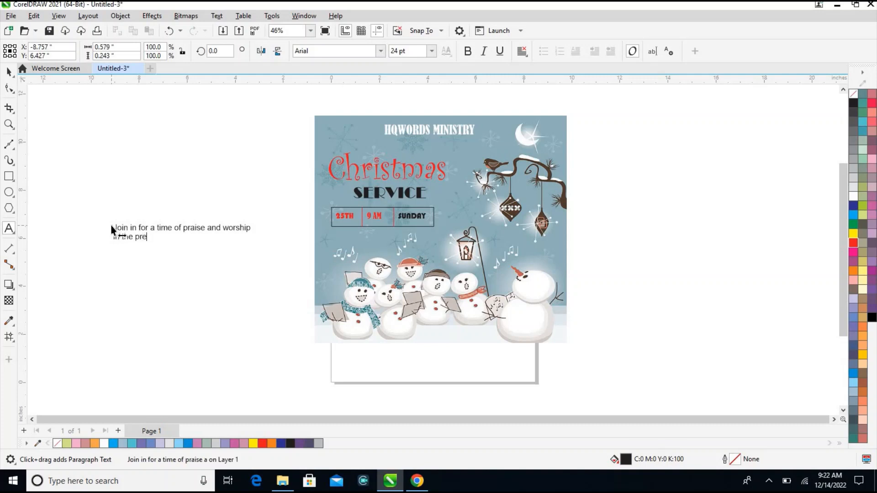
{"action": "type", "text": "sence of God"}
Centre-align the two lines of the invitation text and move it over the lower part of the snowmen
{"action": "key", "text": "ctrl+a"}
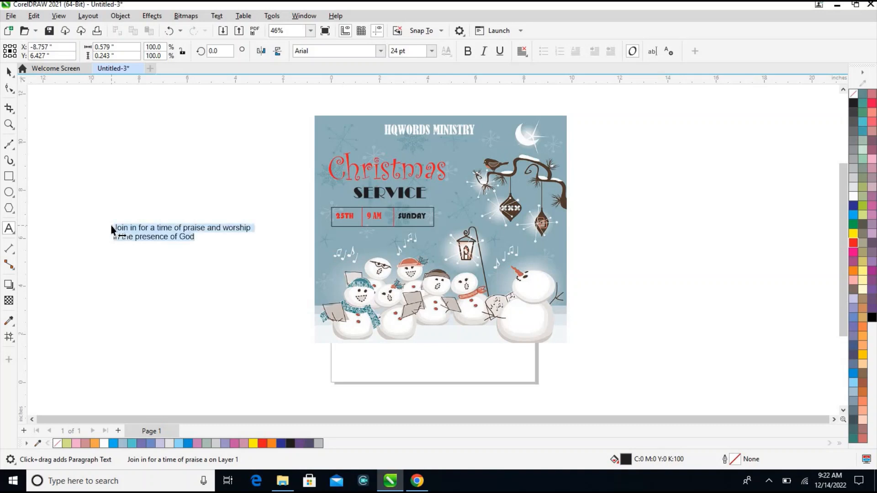
{"action": "key", "text": "ctrl+e"}
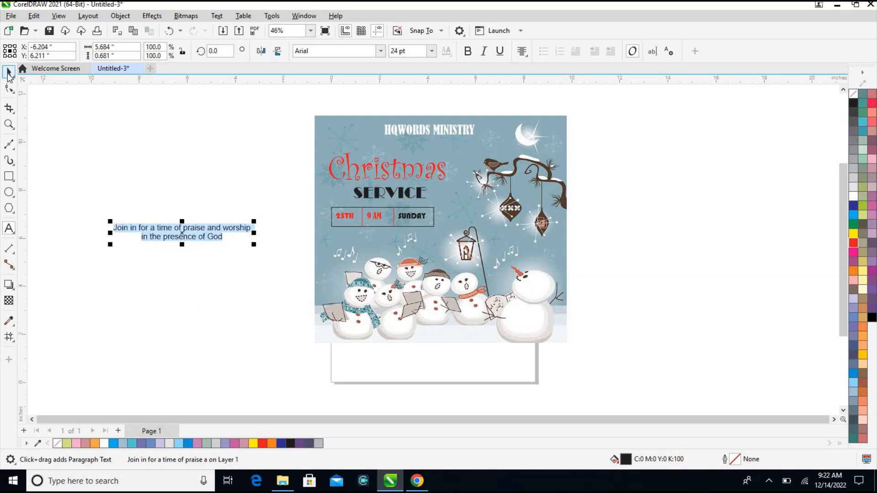
{"action": "left_click", "coordinate": [8, 73]}
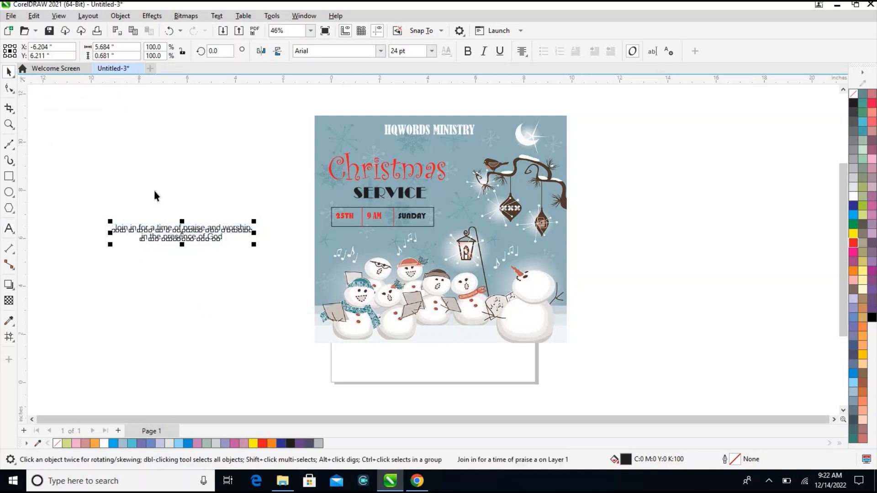
{"action": "left_click_drag", "start_coordinate": [182, 234], "coordinate": [446, 320]}
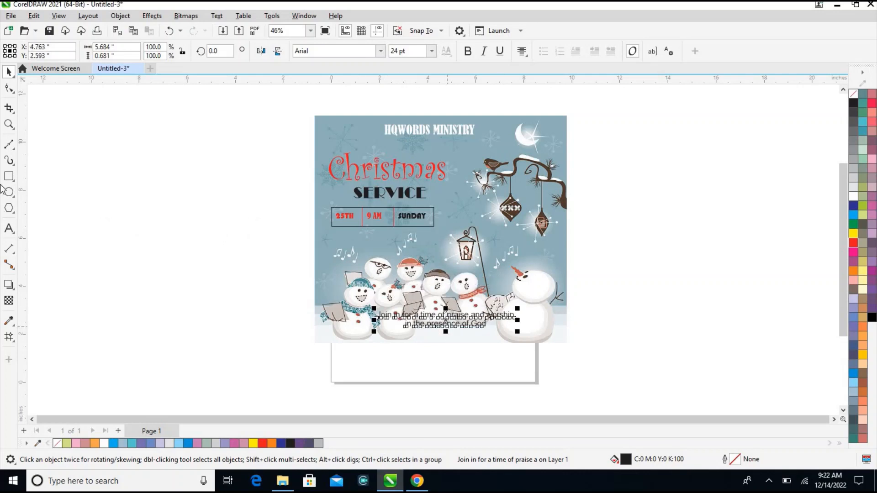
Widen the line spacing between the two lines of the invitation text with the Shape tool
{"action": "left_click", "coordinate": [10, 124]}
{"action": "left_click_drag", "start_coordinate": [360, 277], "coordinate": [551, 359]}
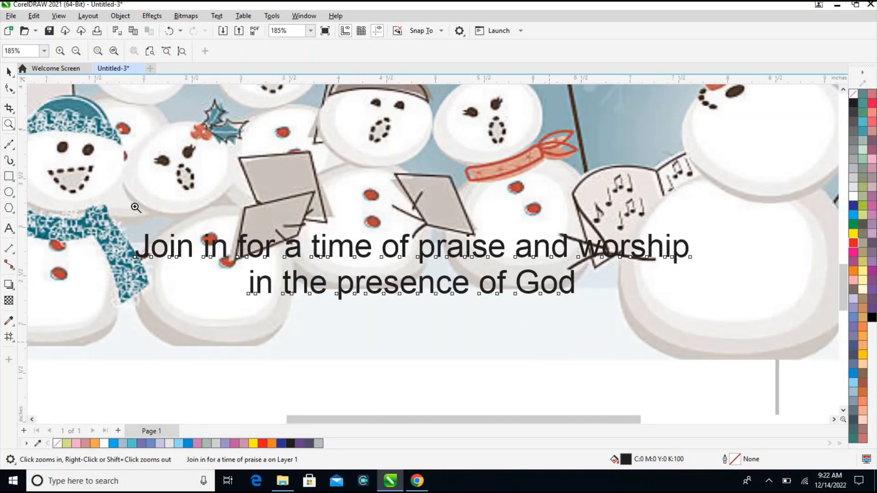
{"action": "left_click", "coordinate": [10, 75]}
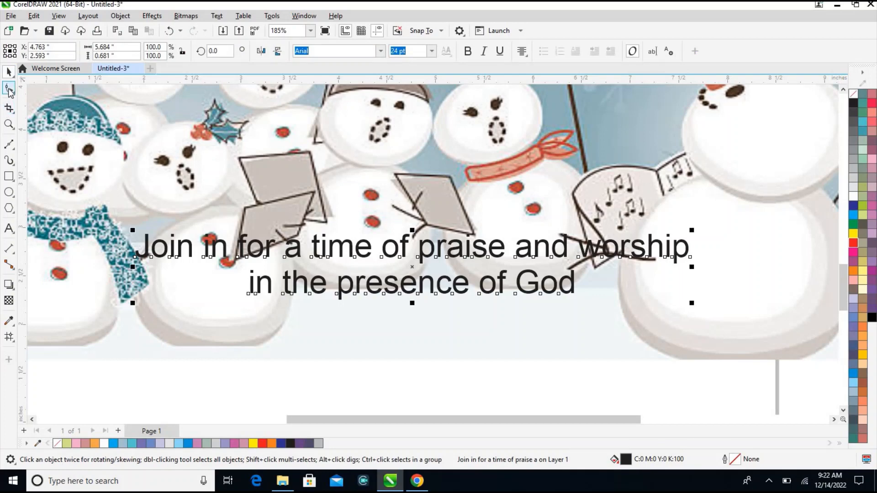
{"action": "left_click", "coordinate": [10, 88]}
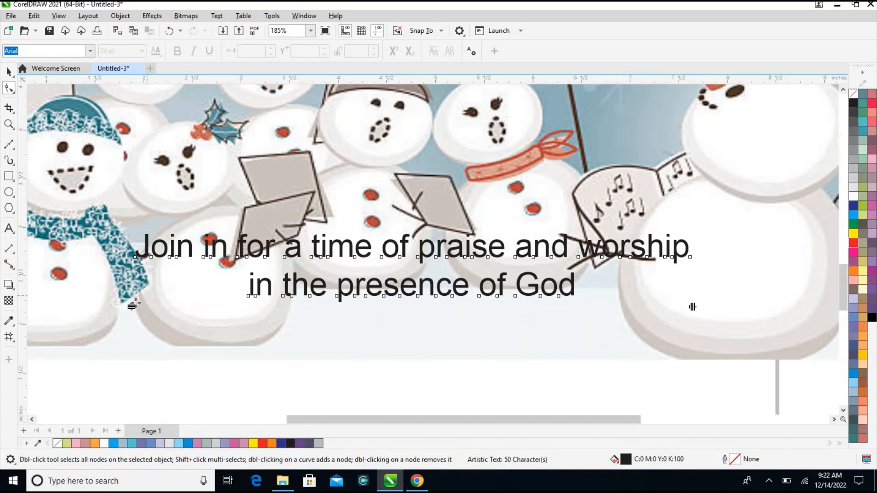
{"action": "left_click_drag", "start_coordinate": [133, 306], "coordinate": [134, 327]}
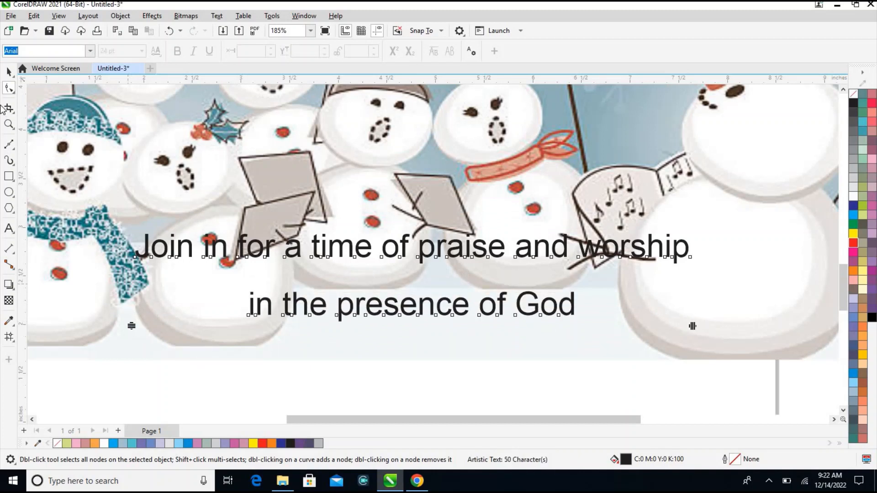
Fill the invitation text with red and move it slightly lower, towards the bottom edge of the background picture
{"action": "left_click", "coordinate": [8, 72]}
{"action": "left_click", "coordinate": [854, 243]}
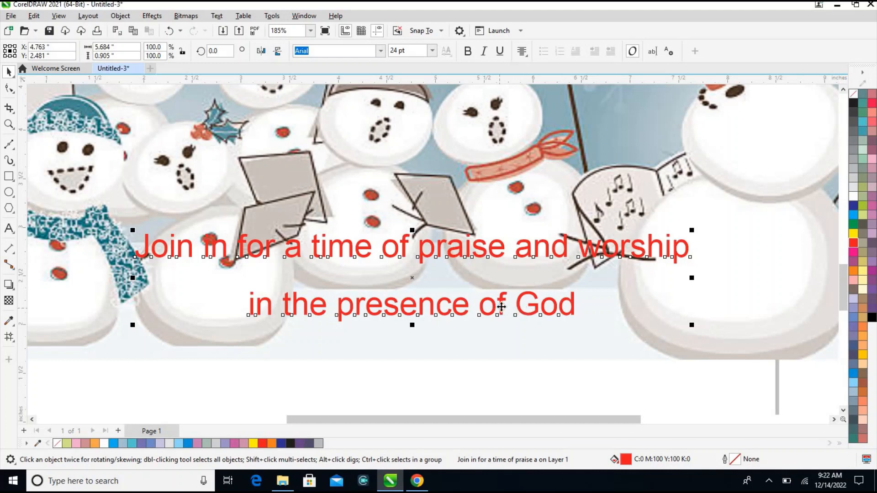
{"action": "left_click_drag", "start_coordinate": [499, 312], "coordinate": [513, 340]}
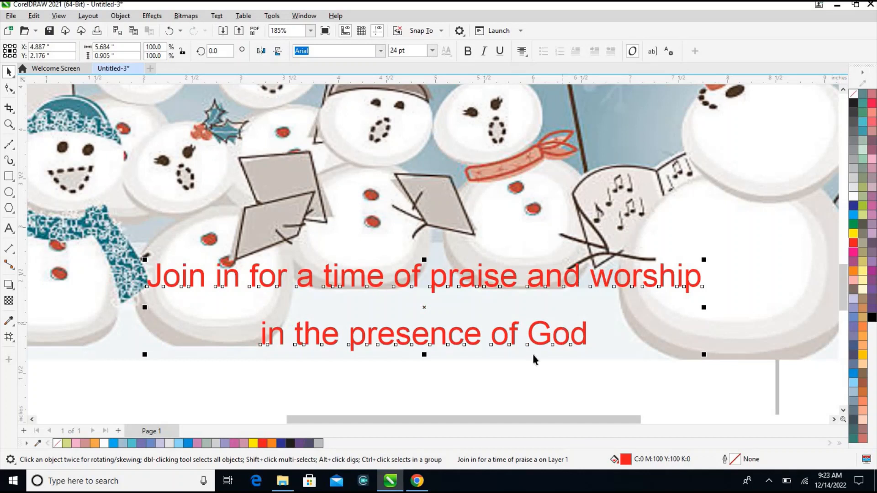
{"action": "left_click", "coordinate": [517, 378]}
Set the font of the red invitation text to Broadway
{"action": "left_click", "coordinate": [429, 338]}
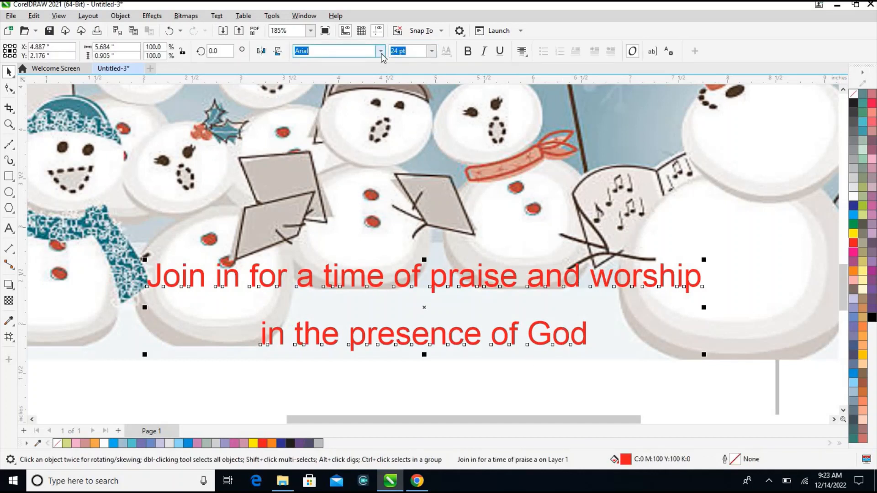
{"action": "left_click", "coordinate": [381, 51]}
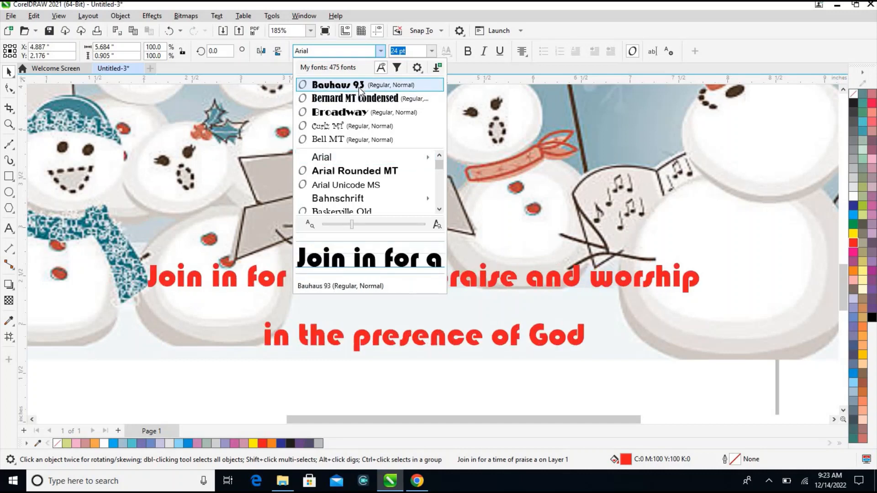
{"action": "left_click", "coordinate": [353, 115]}
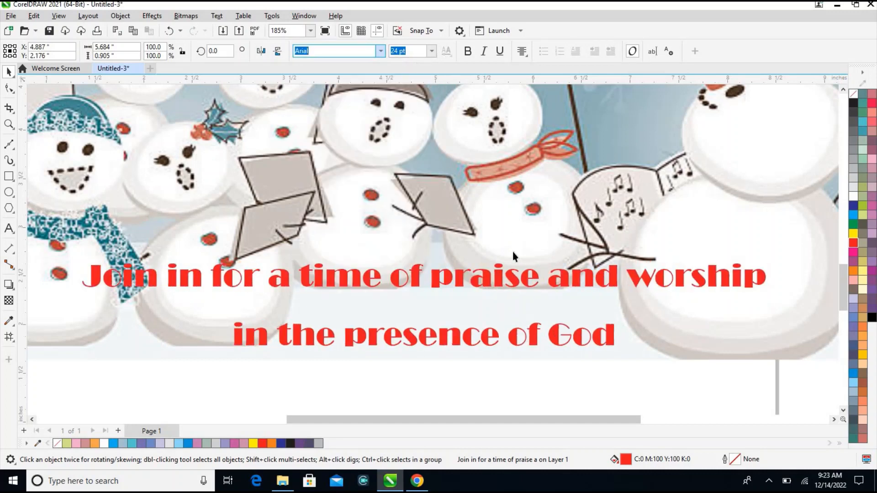
{"action": "left_click", "coordinate": [381, 52]}
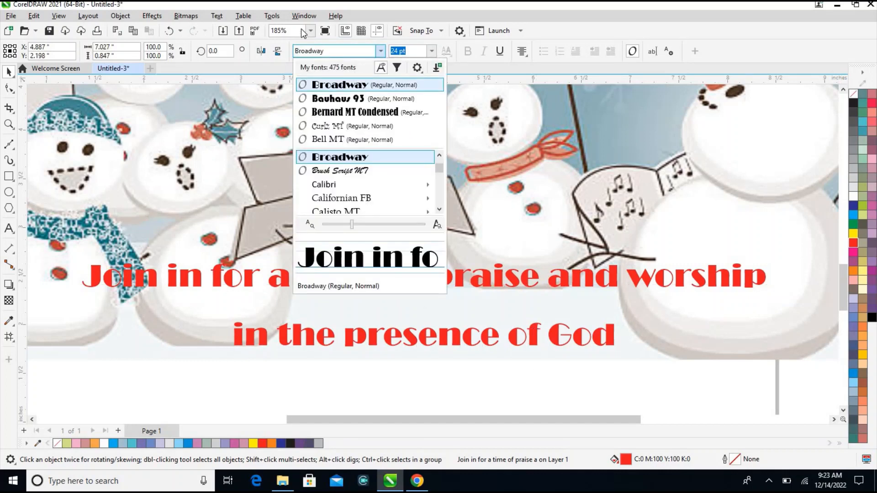
{"action": "left_click", "coordinate": [311, 34]}
Move the invitation text up between the date, time and day box and the snowmen
{"action": "left_click", "coordinate": [311, 31]}
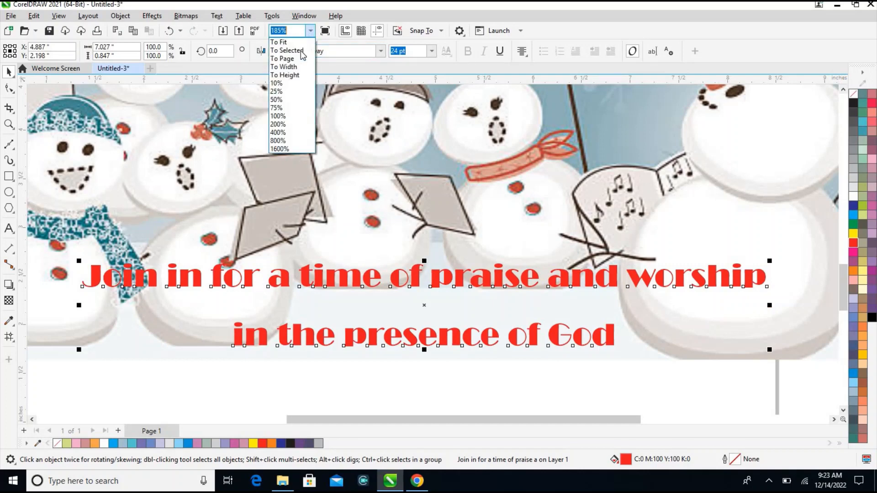
{"action": "left_click", "coordinate": [300, 49]}
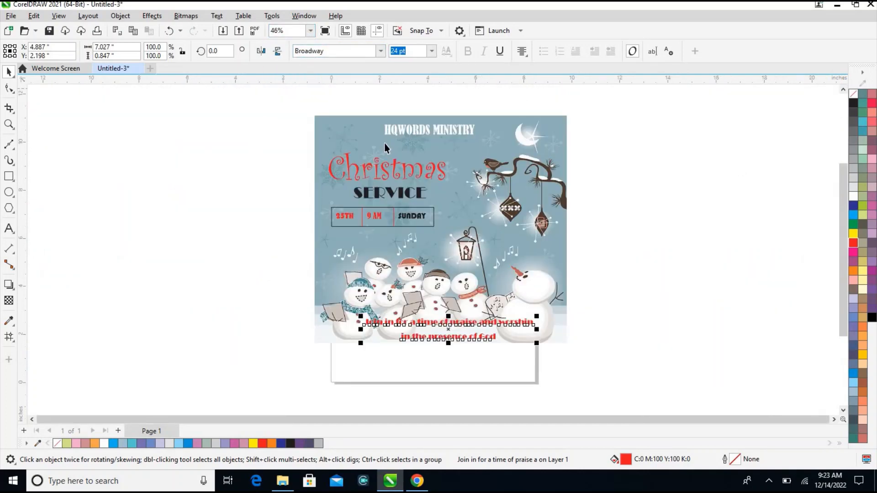
{"action": "left_click", "coordinate": [630, 199]}
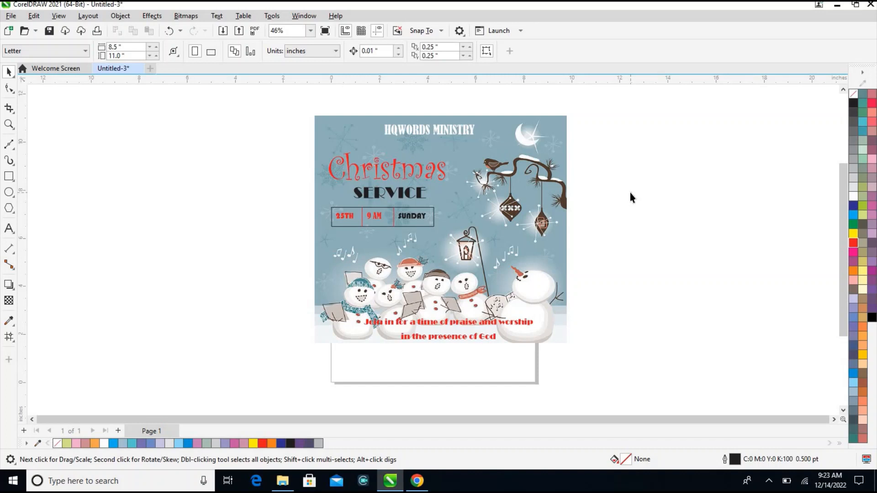
{"action": "left_click_drag", "start_coordinate": [455, 320], "coordinate": [402, 238]}
{"action": "left_click", "coordinate": [590, 274]}
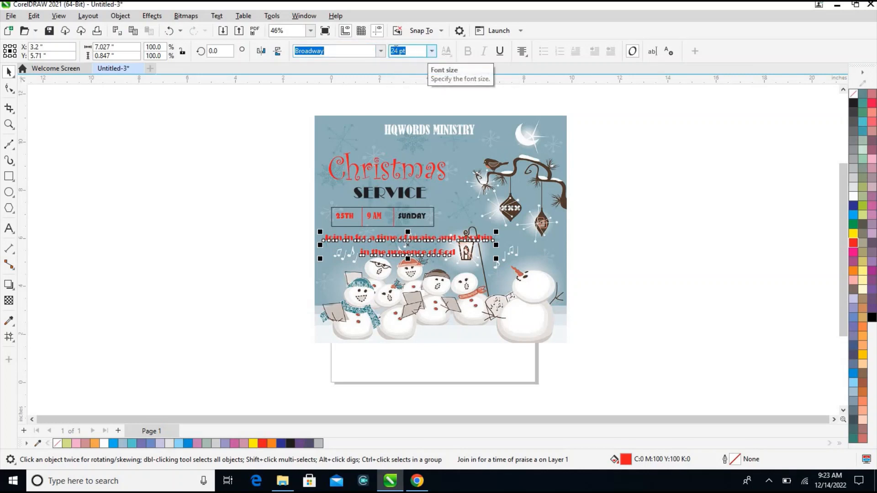
Set the font of the red invitation text to Bell MT and its size to 36 pt
{"action": "left_click", "coordinate": [380, 52]}
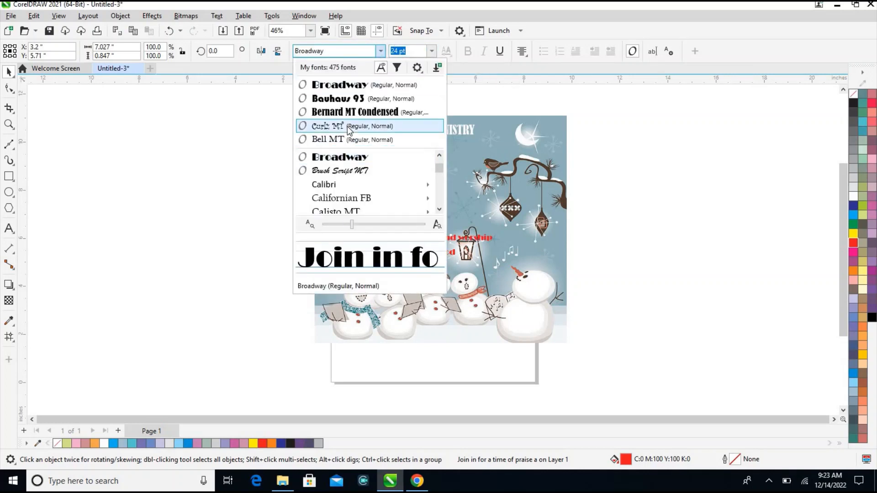
{"action": "left_click", "coordinate": [345, 139]}
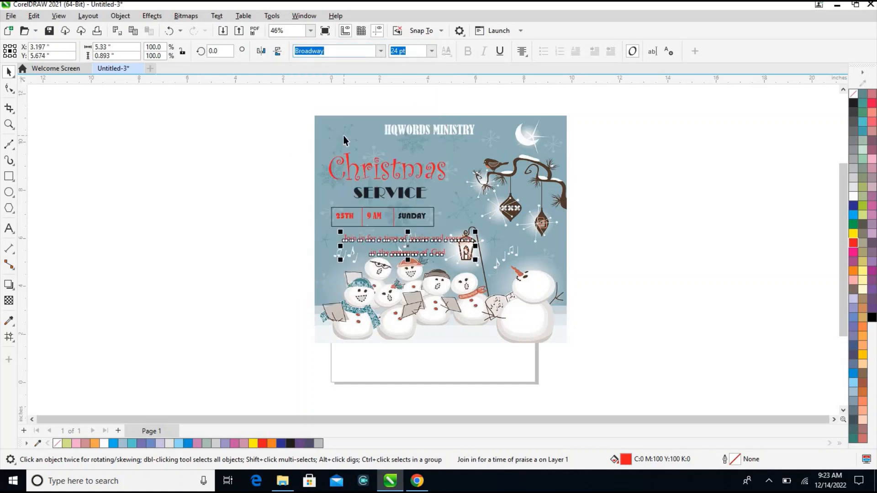
{"action": "left_click", "coordinate": [432, 50]}
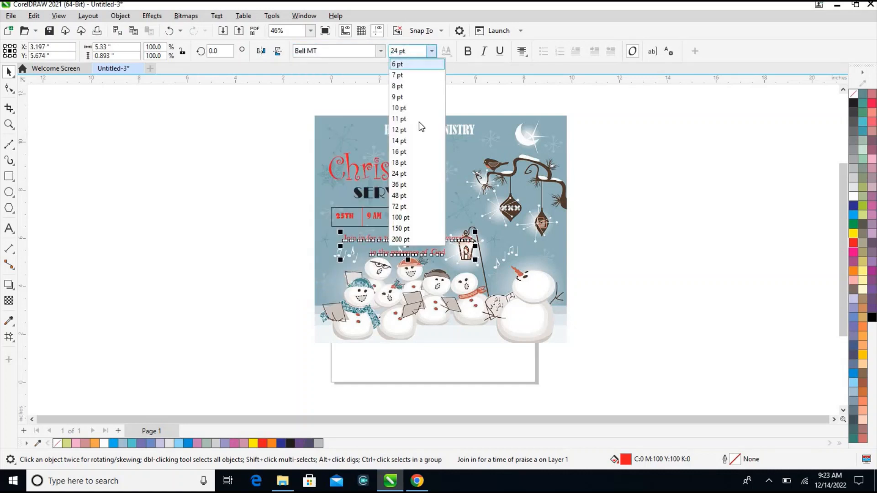
{"action": "left_click", "coordinate": [405, 183]}
Shift the invitation text right so it lies within the background picture, and make it bold
{"action": "left_click_drag", "start_coordinate": [414, 237], "coordinate": [466, 239]}
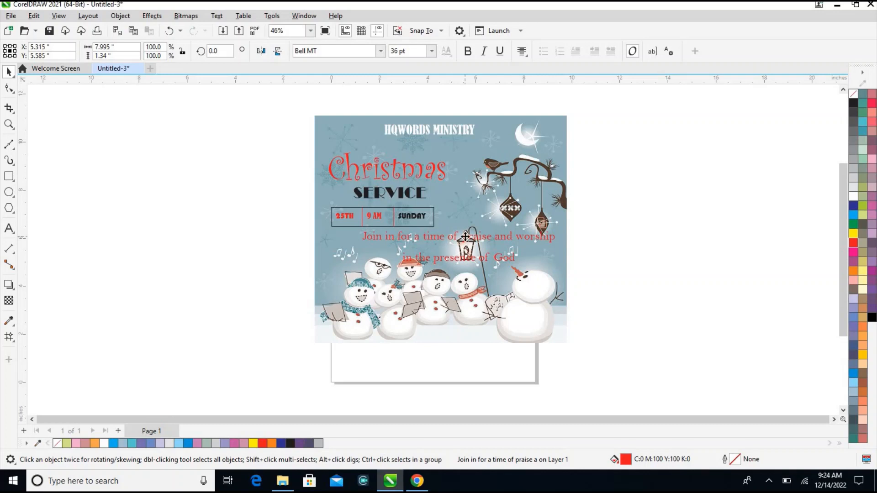
{"action": "left_click", "coordinate": [468, 54]}
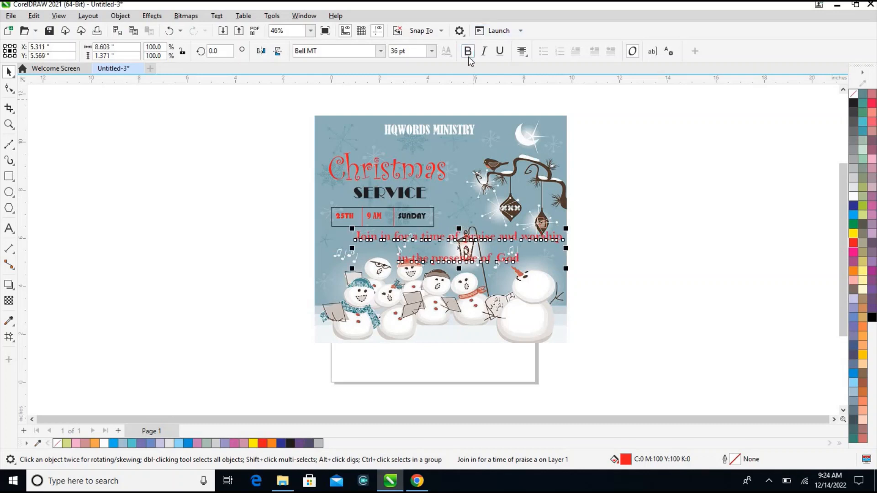
{"action": "left_click", "coordinate": [615, 147]}
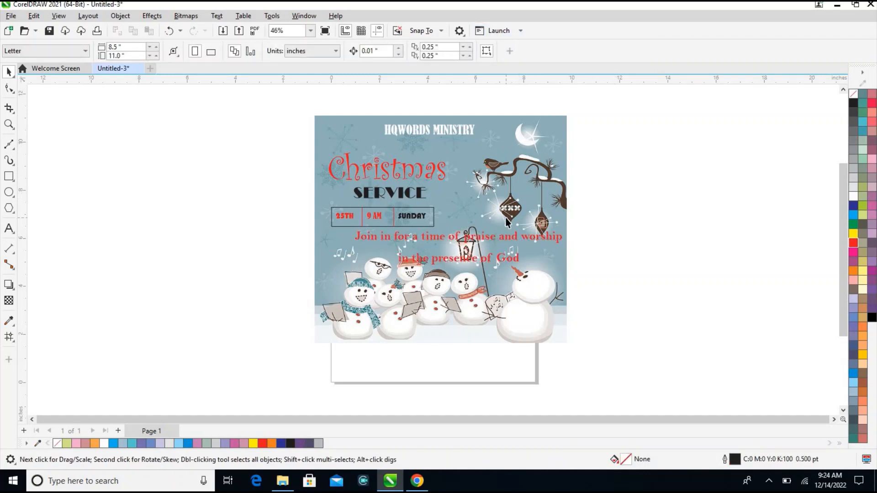
Fill the invitation text with black
{"action": "left_click", "coordinate": [494, 231]}
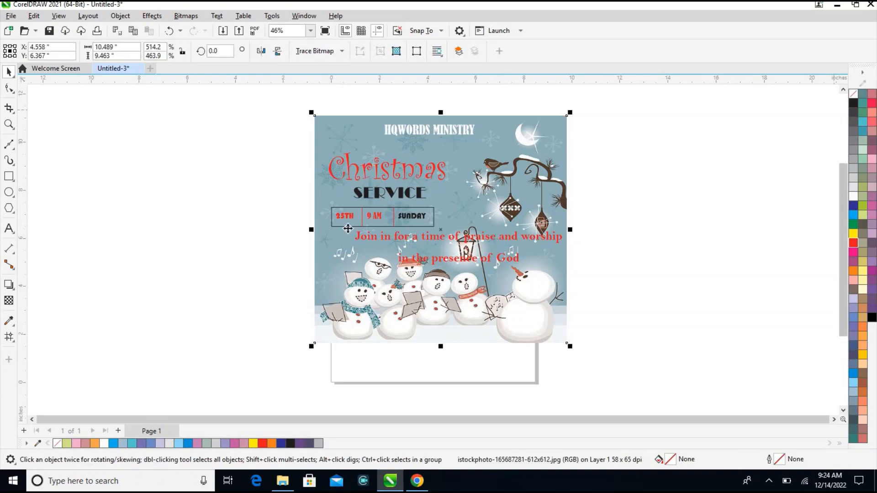
{"action": "left_click", "coordinate": [418, 238]}
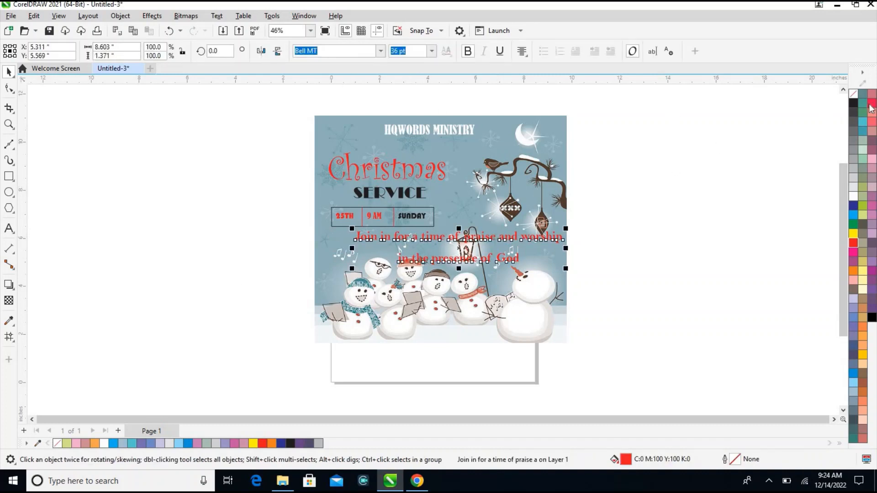
{"action": "left_click", "coordinate": [854, 104]}
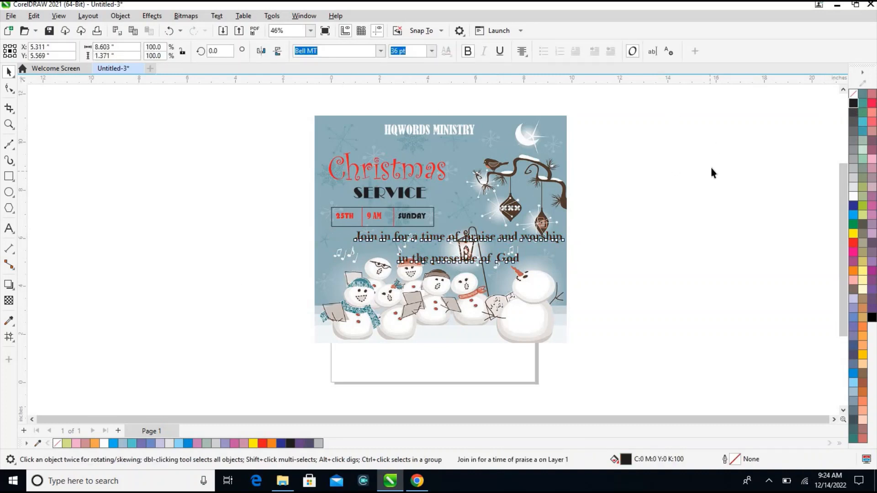
{"action": "left_click", "coordinate": [712, 166]}
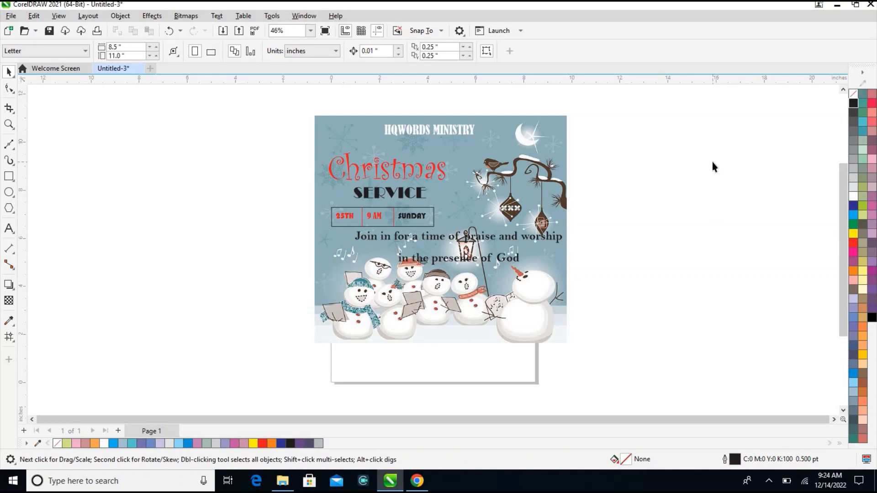
Tighten the line spacing of the invitation text with the Shape tool and move it down to the bottom edge of the background picture
{"action": "left_click", "coordinate": [488, 237]}
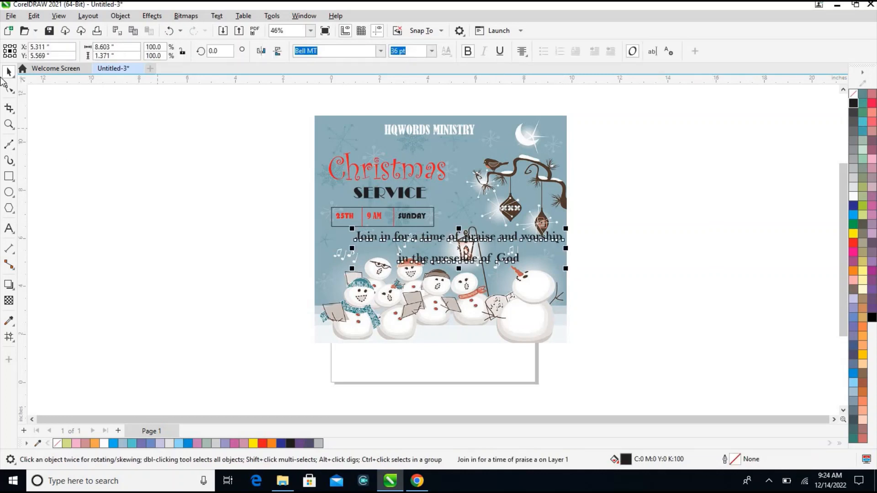
{"action": "left_click", "coordinate": [8, 88]}
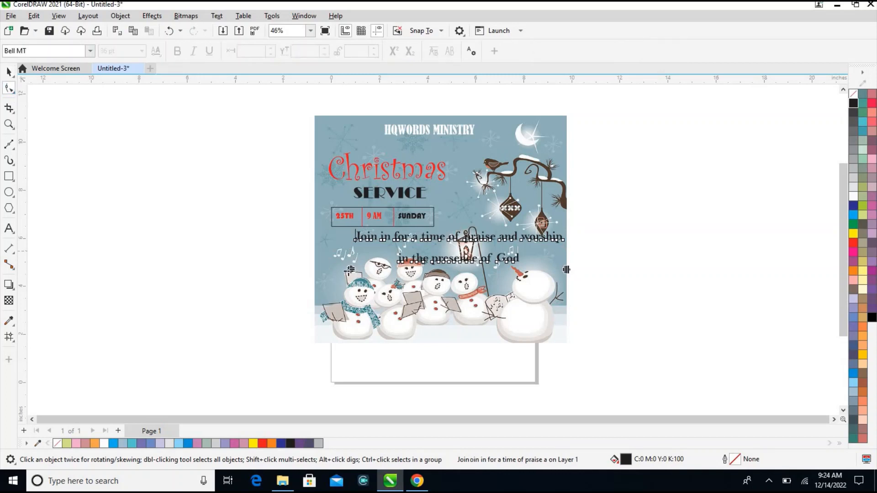
{"action": "left_click_drag", "start_coordinate": [351, 268], "coordinate": [349, 253]}
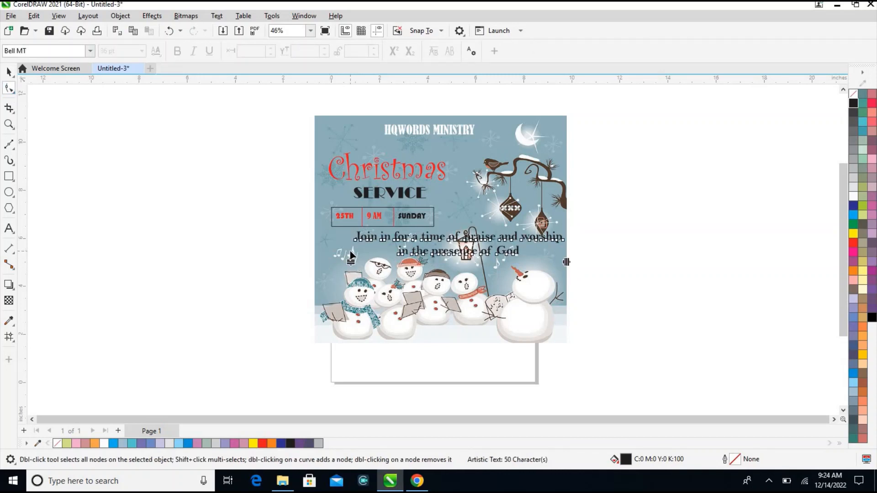
{"action": "left_click", "coordinate": [9, 72]}
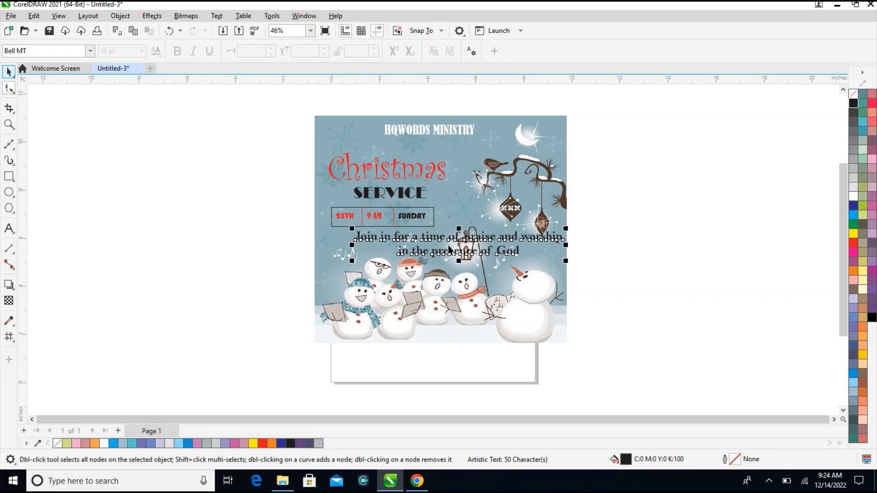
{"action": "left_click_drag", "start_coordinate": [456, 243], "coordinate": [454, 331]}
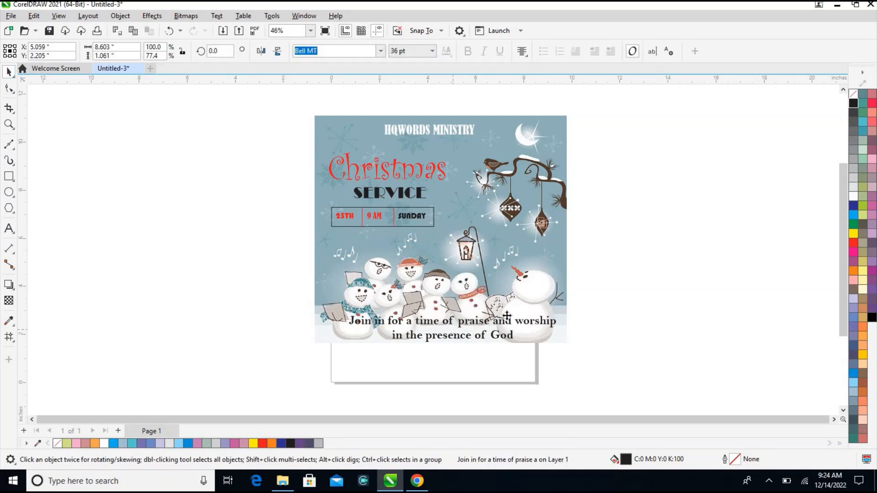
{"action": "left_click", "coordinate": [618, 288]}
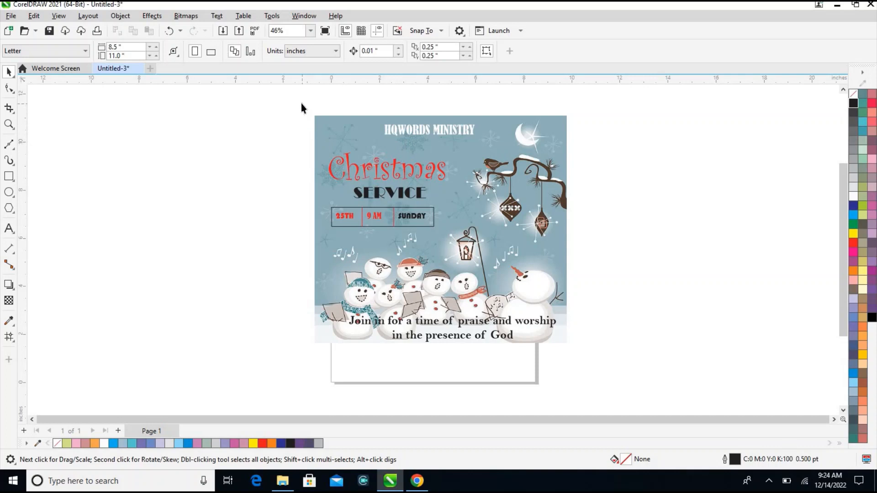
Group the background picture with all the flier's text and boxes, and shift the group slightly right and down on the page
{"action": "left_click_drag", "start_coordinate": [300, 103], "coordinate": [607, 361]}
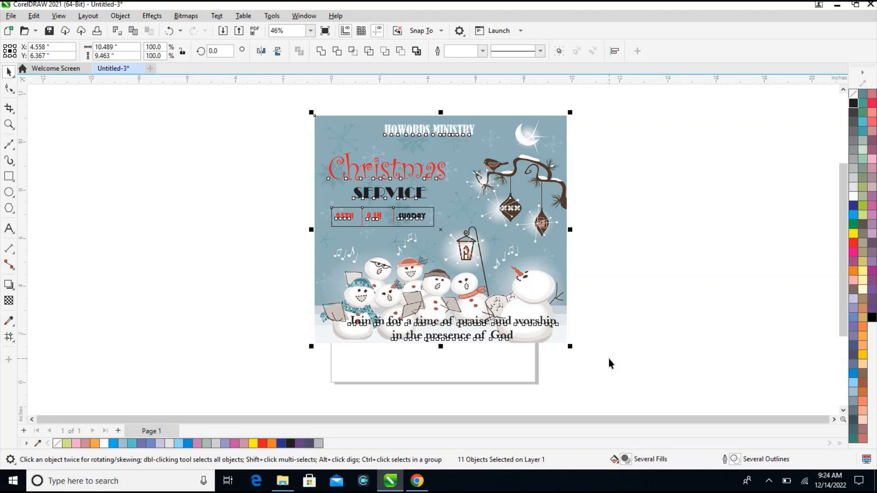
{"action": "key", "text": "ctrl+g"}
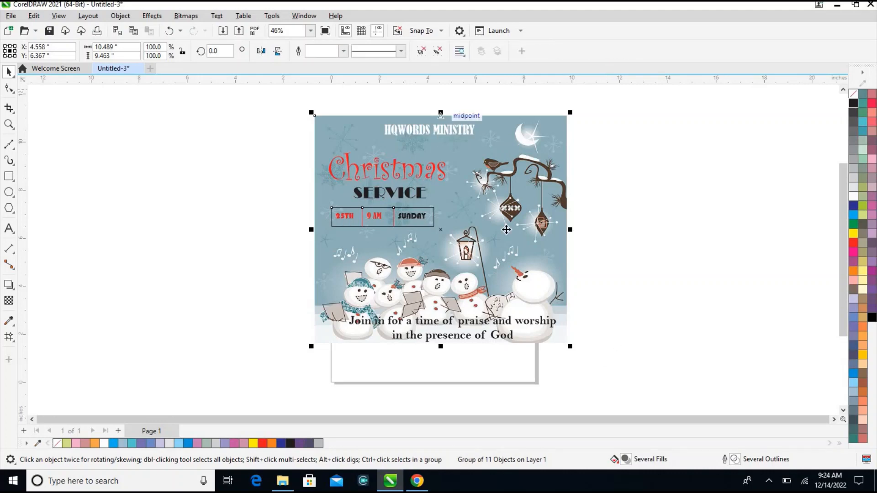
{"action": "left_click_drag", "start_coordinate": [507, 229], "coordinate": [510, 225]}
{"action": "left_click_drag", "start_coordinate": [397, 230], "coordinate": [542, 236]}
{"action": "left_click_drag", "start_coordinate": [570, 242], "coordinate": [542, 255]}
{"action": "left_click_drag", "start_coordinate": [451, 234], "coordinate": [577, 239]}
{"action": "left_click_drag", "start_coordinate": [564, 237], "coordinate": [443, 230]}
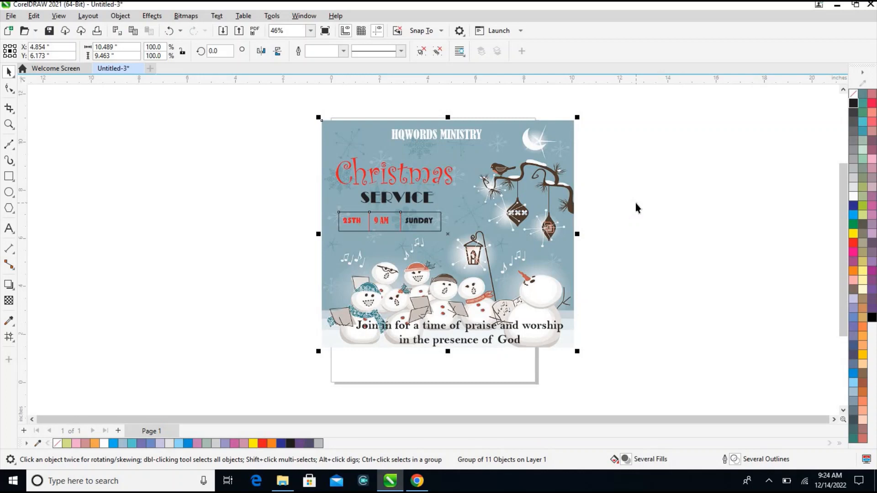
Export the flier to the Desktop as a JPG named "chrismas service" with the default export settings
{"action": "left_click", "coordinate": [10, 16]}
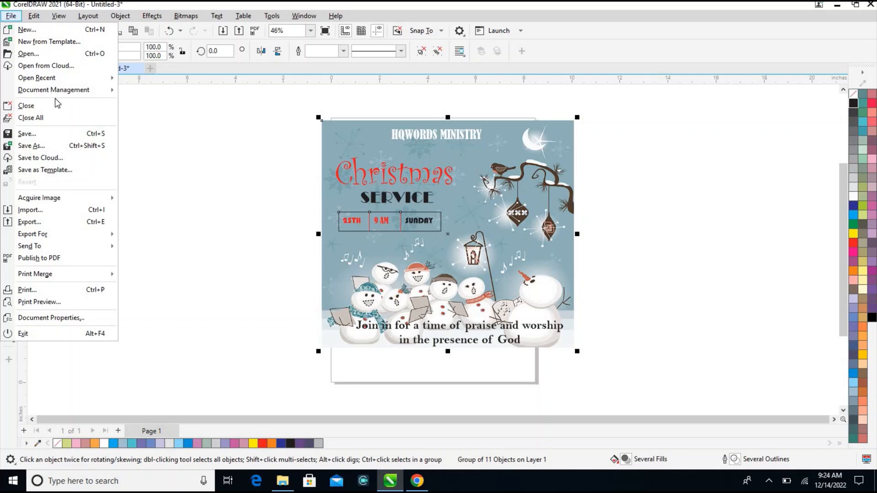
{"action": "left_click", "coordinate": [46, 222]}
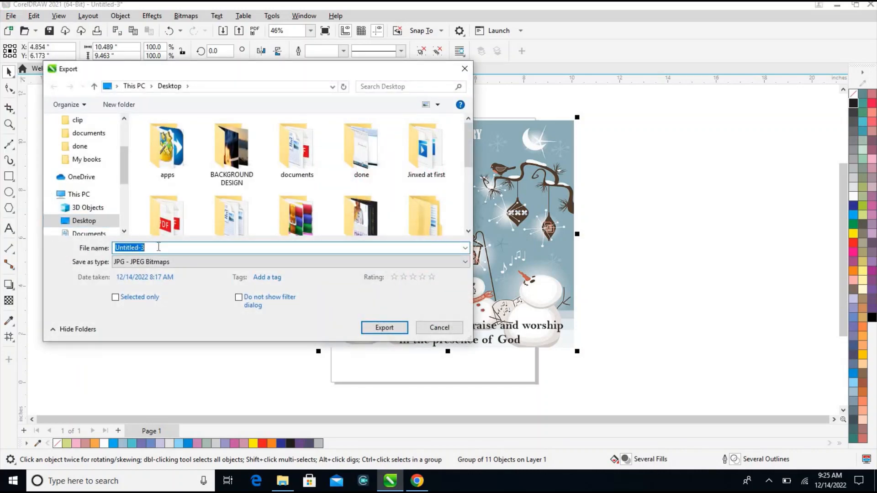
{"action": "type", "text": "c"}
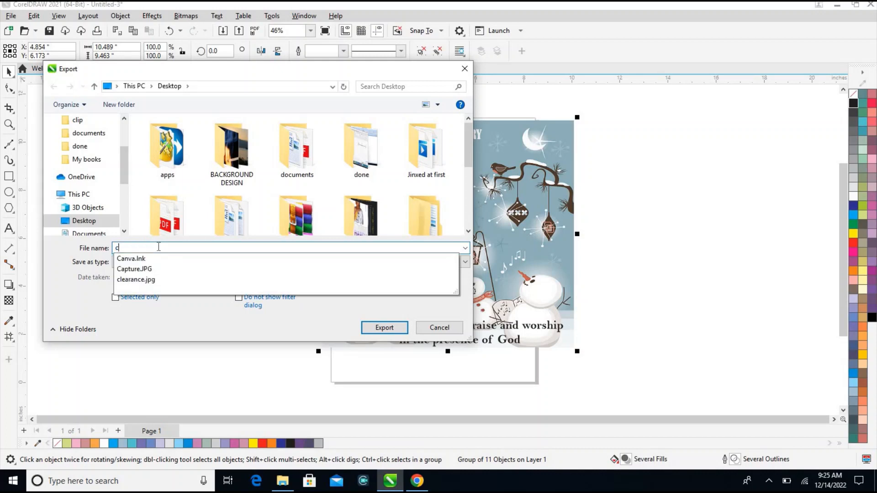
{"action": "type", "text": "hrismas service"}
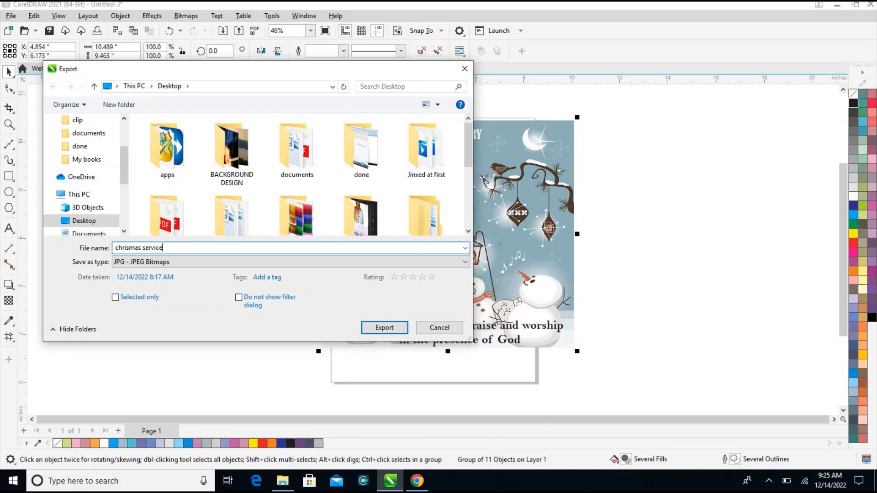
{"action": "key", "text": "Return"}
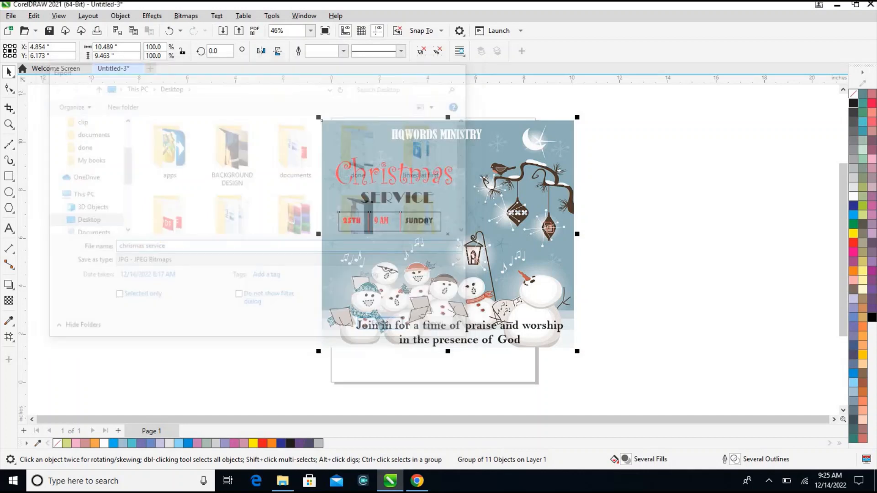
{"action": "key", "text": "Return"}
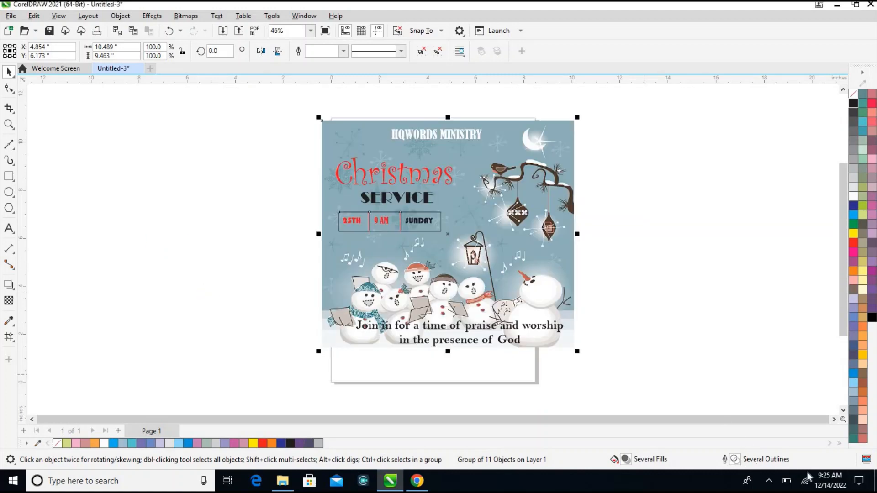
Switch to the Windows desktop and open the exported "chrismas service" image
{"action": "left_click", "coordinate": [876, 482]}
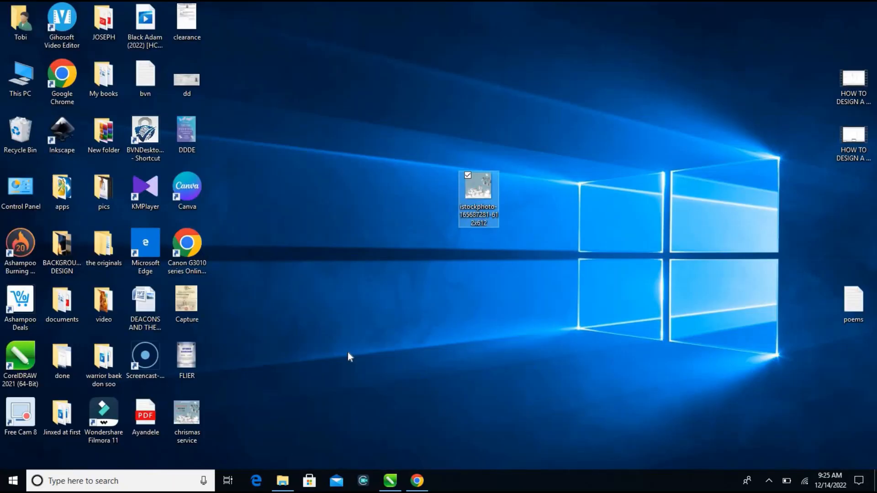
{"action": "double_click", "coordinate": [184, 420]}
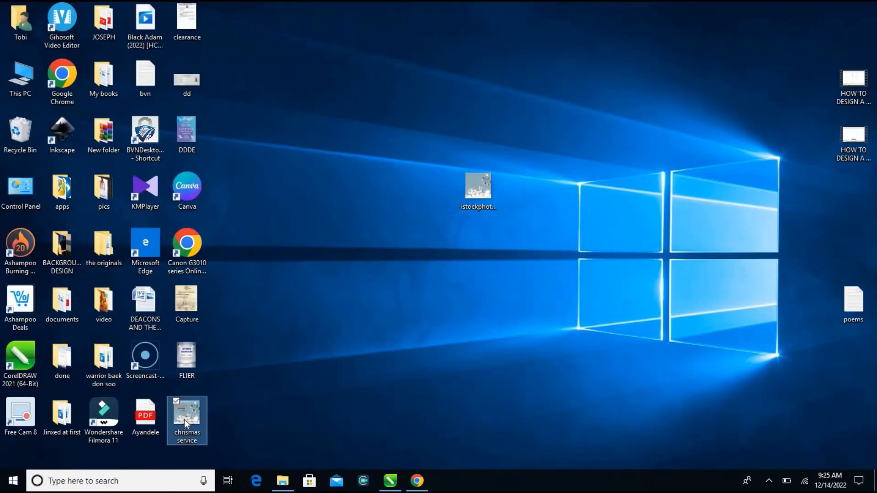